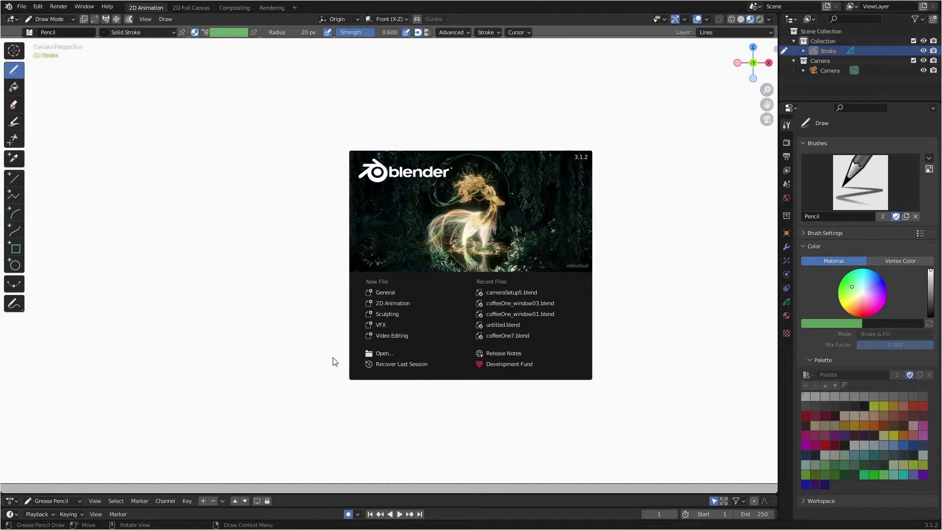
Start a new 2D Animation file from the splash screen.
{"action": "left_click", "coordinate": [411, 303]}
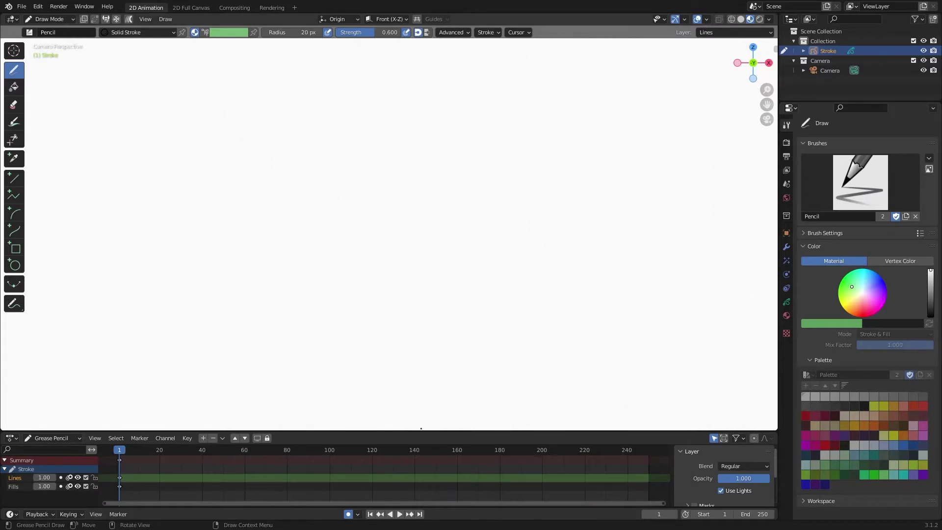
Shrink the timeline to its header and set the pencil to strength 1.000 and radius 56 px.
{"action": "left_click_drag", "start_coordinate": [422, 430], "coordinate": [419, 492]}
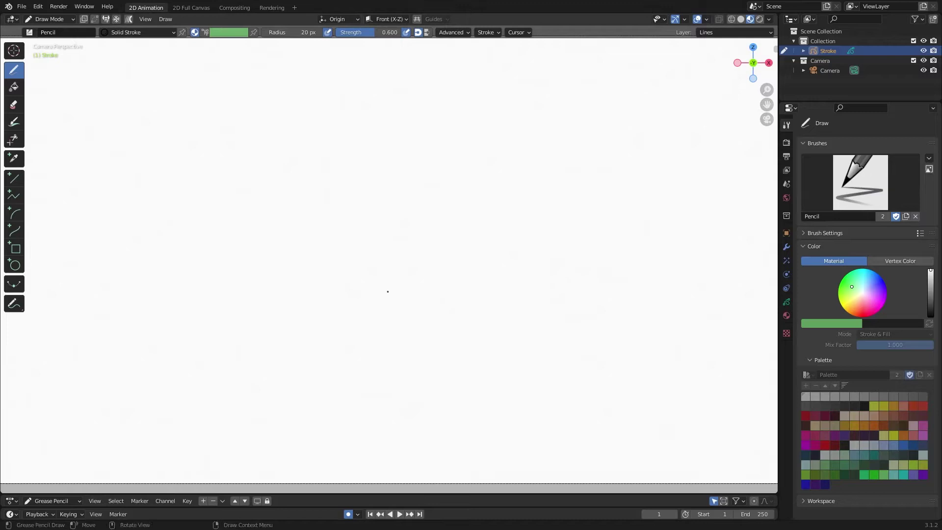
{"action": "left_click_drag", "start_coordinate": [369, 32], "coordinate": [403, 34]}
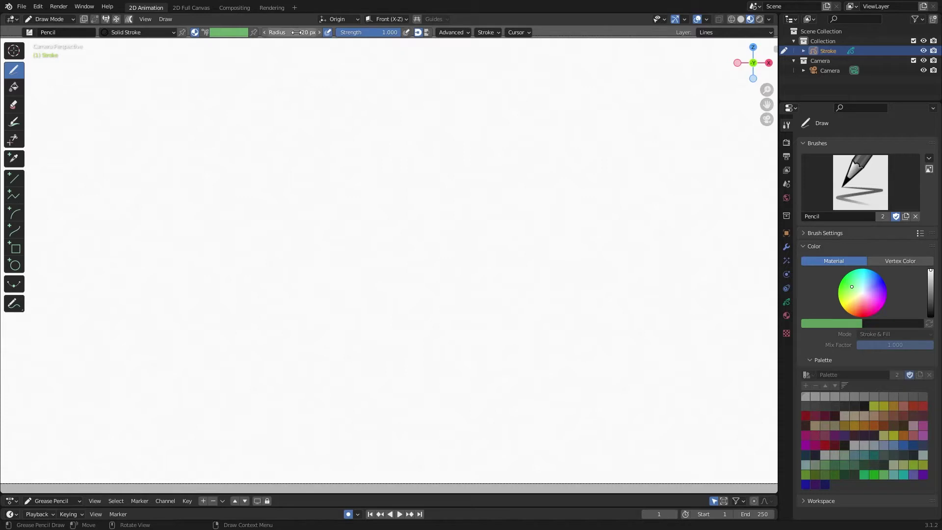
{"action": "left_click_drag", "start_coordinate": [294, 32], "coordinate": [300, 33]}
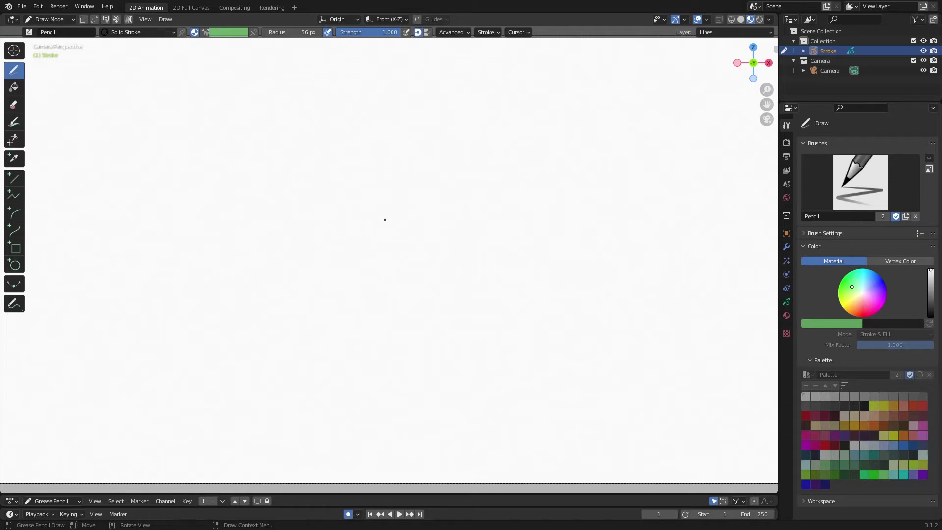
Sketch the tree with two trunk lines, a lobed canopy, hatched lower lobes and three small leaf circles.
{"action": "mouse_move", "coordinate": [387, 215]}
{"action": "left_mouse_down"}
{"action": "mouse_move", "coordinate": [383, 305]}
{"action": "mouse_move", "coordinate": [368, 335]}
{"action": "mouse_move", "coordinate": [332, 350]}
{"action": "left_mouse_up"}
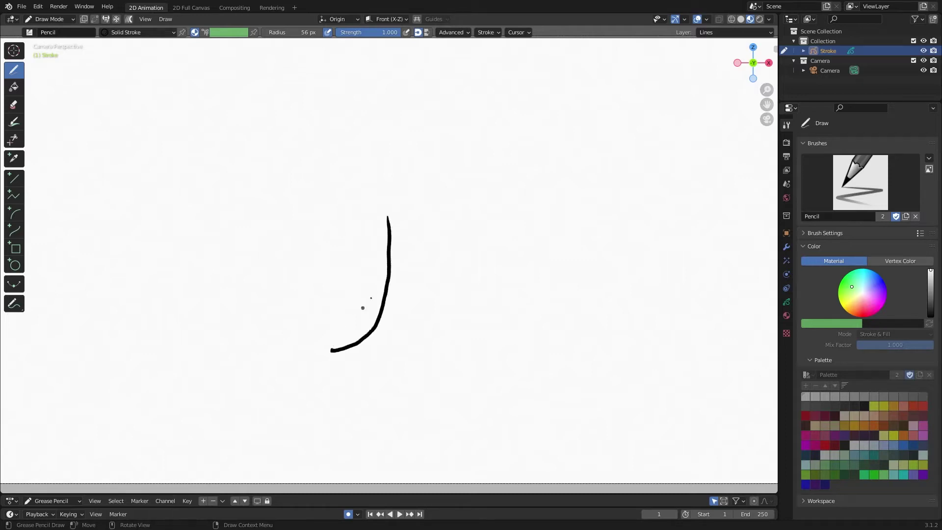
{"action": "mouse_move", "coordinate": [400, 218]}
{"action": "left_mouse_down"}
{"action": "mouse_move", "coordinate": [395, 325]}
{"action": "mouse_move", "coordinate": [417, 352]}
{"action": "left_mouse_up"}
{"action": "mouse_move", "coordinate": [384, 266]}
{"action": "left_mouse_down"}
{"action": "mouse_move", "coordinate": [343, 267]}
{"action": "mouse_move", "coordinate": [341, 157]}
{"action": "mouse_move", "coordinate": [411, 132]}
{"action": "mouse_move", "coordinate": [521, 137]}
{"action": "mouse_move", "coordinate": [484, 261]}
{"action": "mouse_move", "coordinate": [398, 282]}
{"action": "left_mouse_up"}
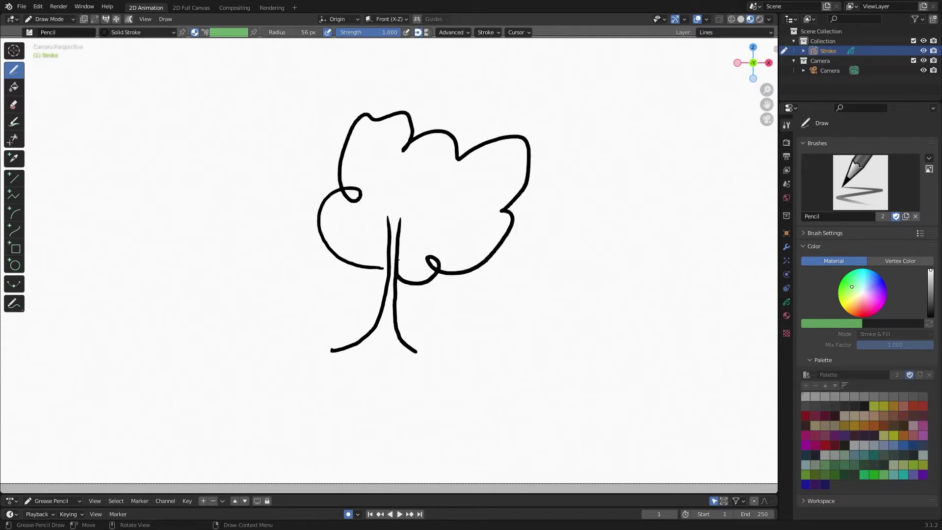
{"action": "mouse_move", "coordinate": [333, 211]}
{"action": "left_mouse_down"}
{"action": "mouse_move", "coordinate": [322, 242]}
{"action": "mouse_move", "coordinate": [370, 258]}
{"action": "left_mouse_up"}
{"action": "mouse_move", "coordinate": [412, 235]}
{"action": "left_mouse_down"}
{"action": "mouse_move", "coordinate": [428, 263]}
{"action": "mouse_move", "coordinate": [458, 252]}
{"action": "mouse_move", "coordinate": [446, 275]}
{"action": "left_mouse_up"}
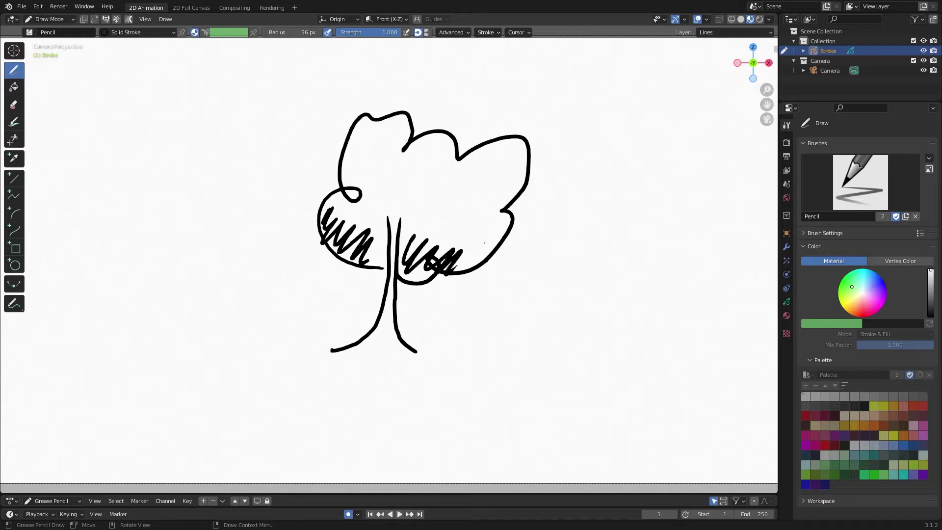
{"action": "mouse_move", "coordinate": [485, 242]}
{"action": "left_mouse_down"}
{"action": "mouse_move", "coordinate": [488, 255]}
{"action": "mouse_move", "coordinate": [489, 239]}
{"action": "mouse_move", "coordinate": [452, 216]}
{"action": "mouse_move", "coordinate": [487, 212]}
{"action": "mouse_move", "coordinate": [482, 199]}
{"action": "left_mouse_up"}
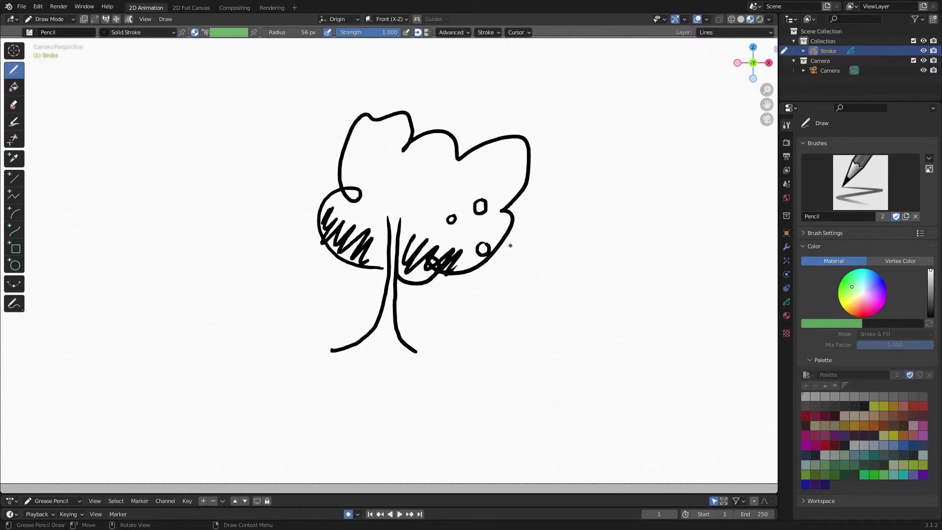
{"action": "mouse_move", "coordinate": [510, 245]}
{"action": "left_mouse_down"}
{"action": "mouse_move", "coordinate": [505, 257]}
{"action": "mouse_move", "coordinate": [513, 244]}
{"action": "left_mouse_up"}
{"action": "mouse_move", "coordinate": [454, 278]}
{"action": "left_mouse_down"}
{"action": "mouse_move", "coordinate": [450, 285]}
{"action": "mouse_move", "coordinate": [461, 276]}
{"action": "left_mouse_up"}
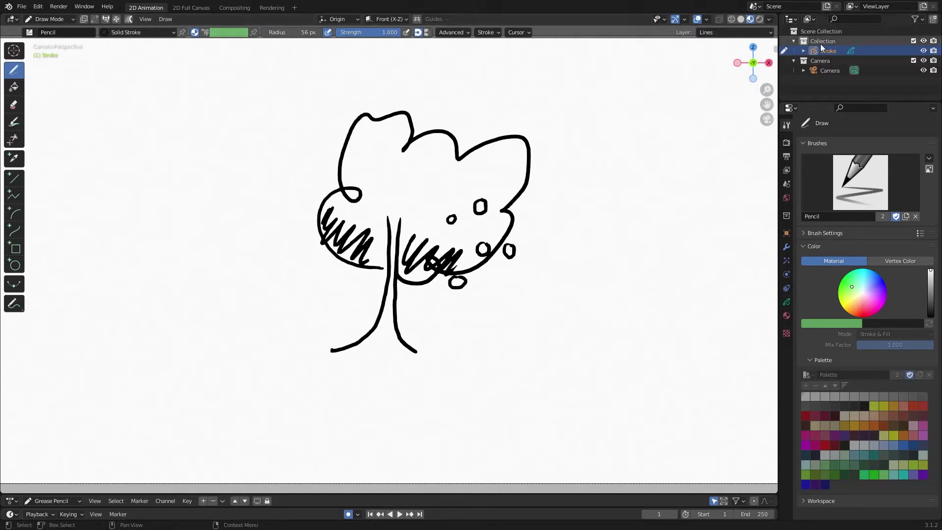
Add a Blur visual effect to the Stroke object with Use Depth of Field enabled.
{"action": "mouse_move", "coordinate": [594, 285]}
{"action": "middle_mouse_down"}
{"action": "mouse_move", "coordinate": [544, 323]}
{"action": "mouse_move", "coordinate": [577, 301]}
{"action": "middle_mouse_up"}
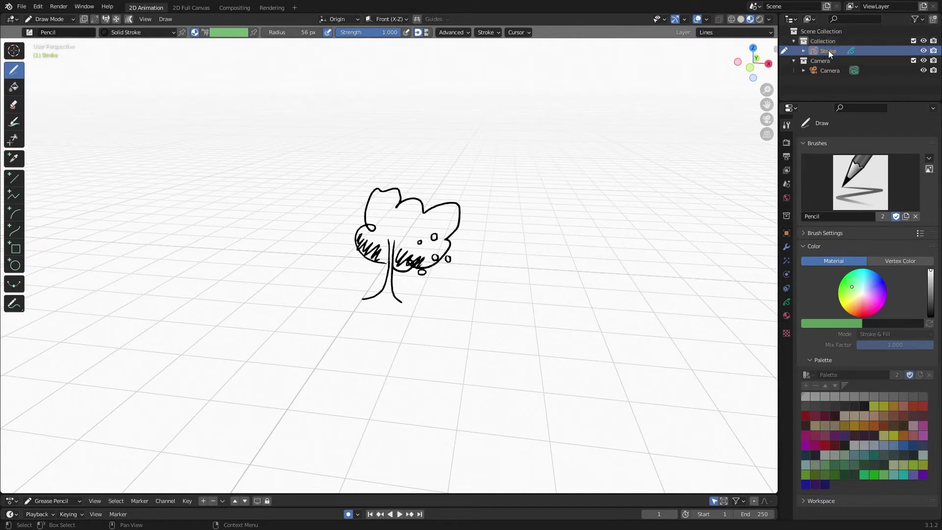
{"action": "left_click", "coordinate": [786, 262]}
{"action": "left_click", "coordinate": [831, 141]}
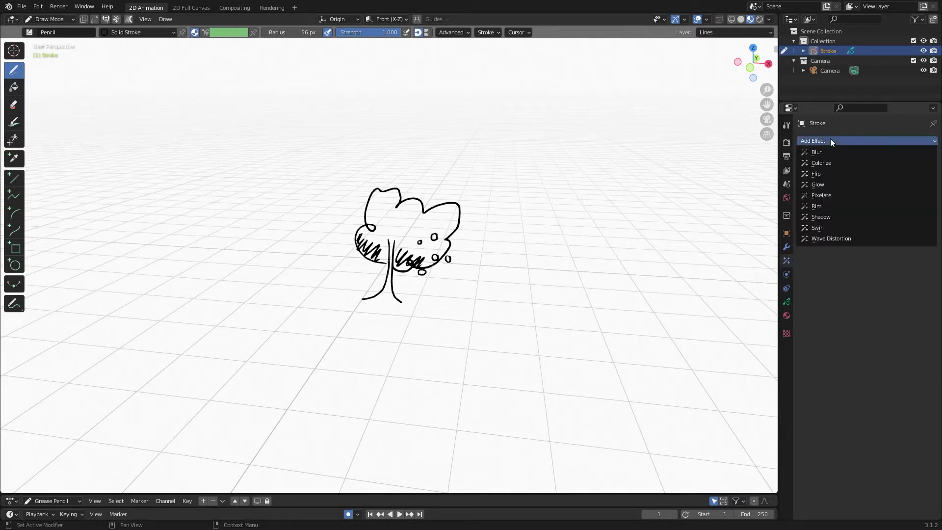
{"action": "left_click", "coordinate": [830, 154]}
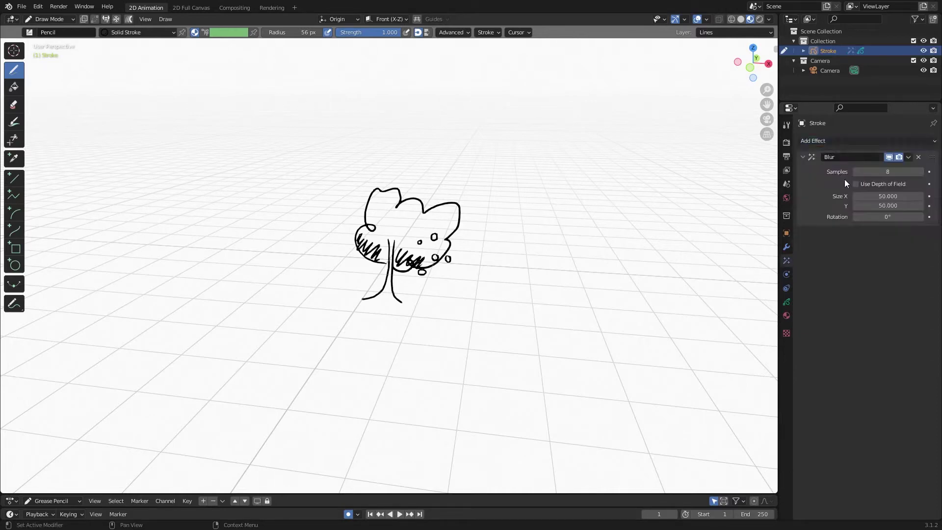
{"action": "left_click", "coordinate": [856, 184]}
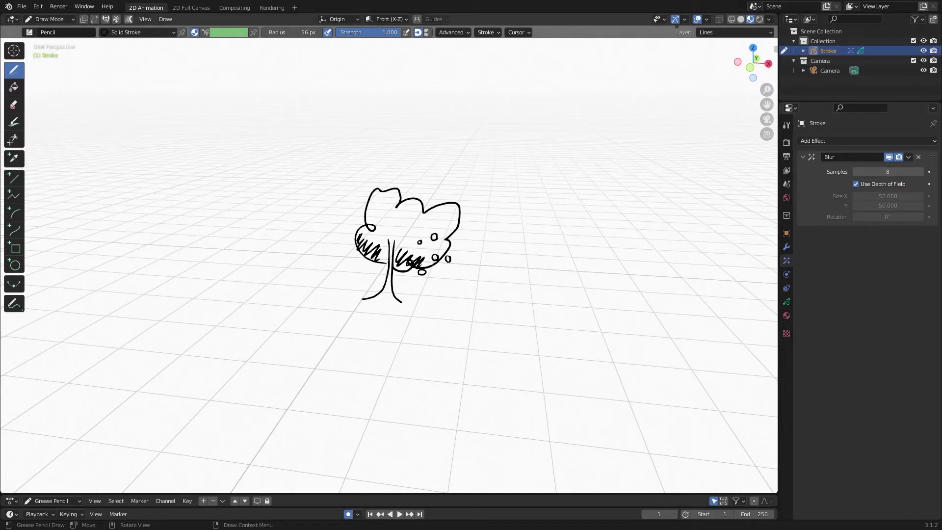
{"action": "middle_click_drag", "start_coordinate": [595, 196], "coordinate": [595, 255]}
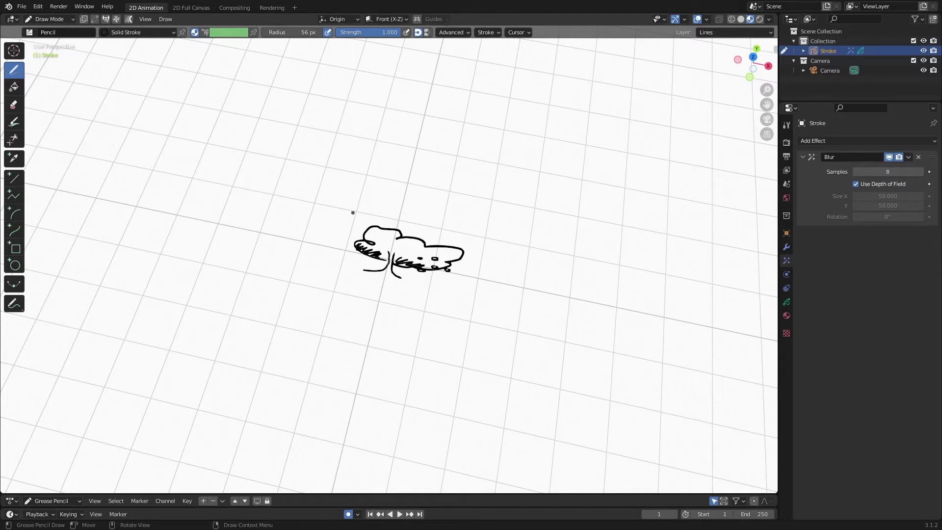
Switch to Object Mode, deselect the drawing, and rename Collection to 'tree'.
{"action": "left_click", "coordinate": [69, 19]}
{"action": "left_click", "coordinate": [62, 29]}
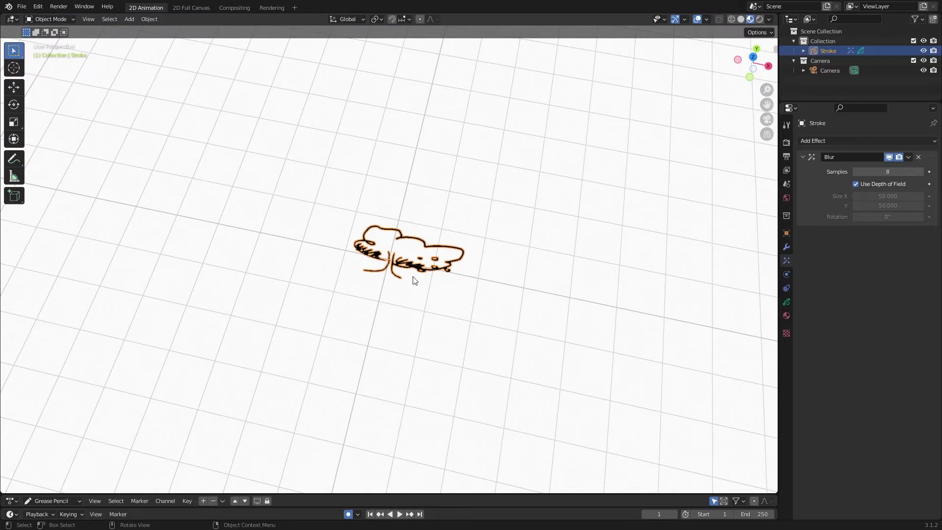
{"action": "left_click", "coordinate": [388, 175]}
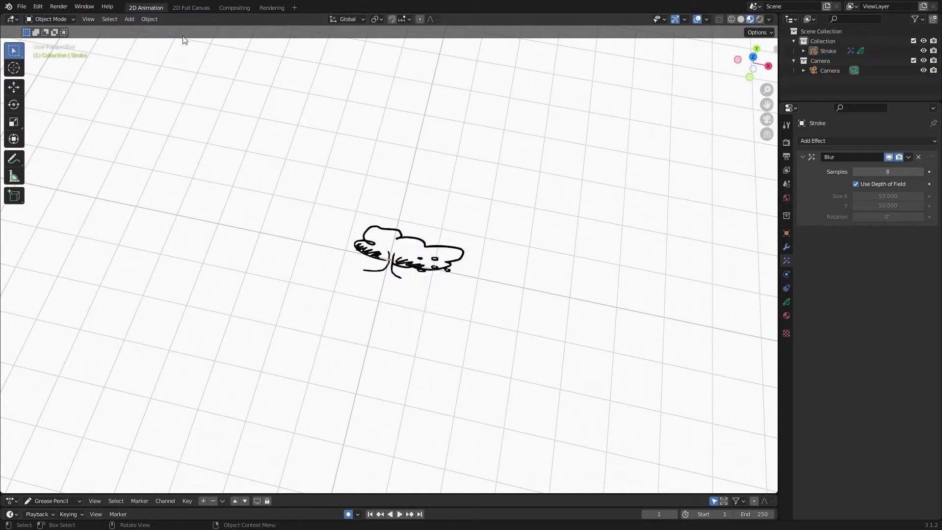
{"action": "left_click", "coordinate": [129, 18]}
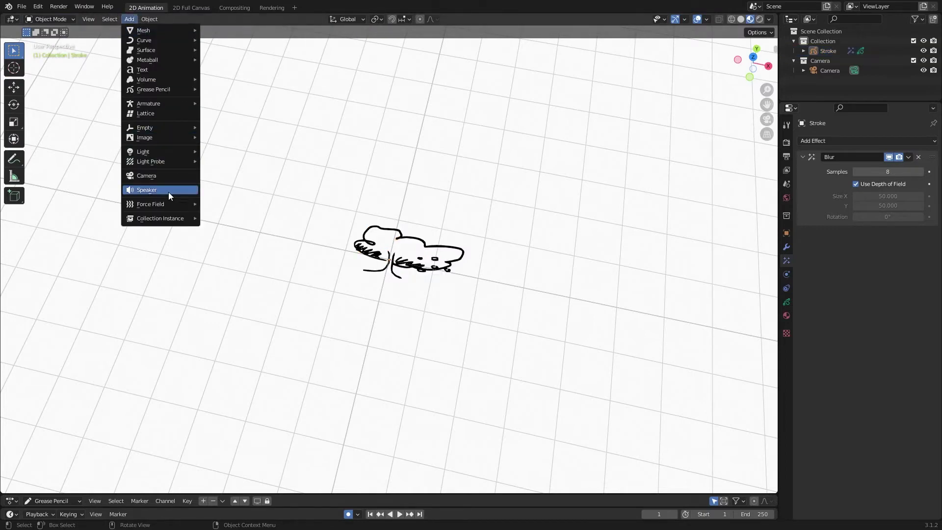
{"action": "mouse_move", "coordinate": [169, 218]}
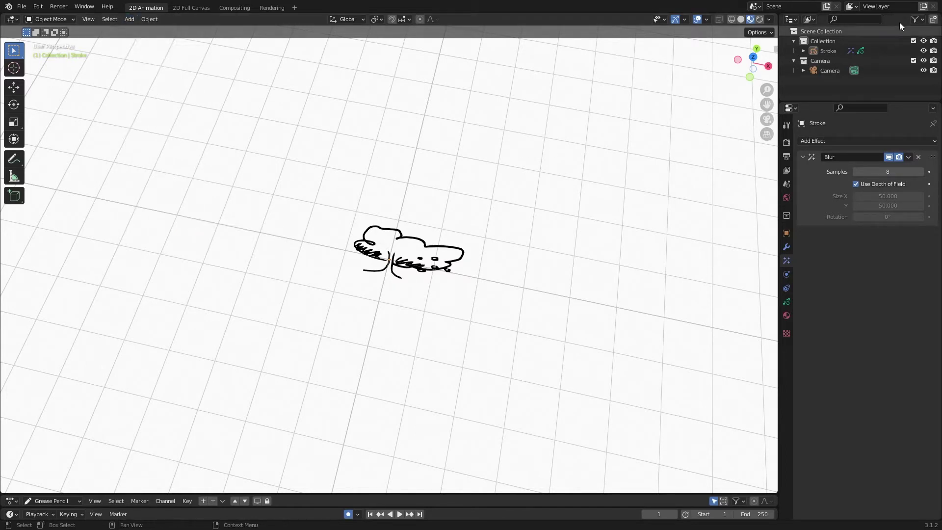
{"action": "double_click", "coordinate": [830, 39]}
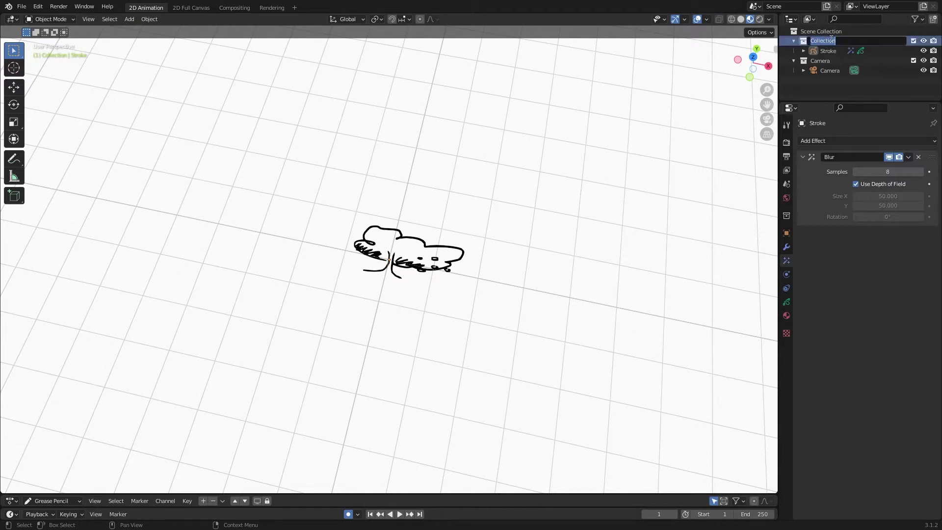
{"action": "type", "text": "tree"}
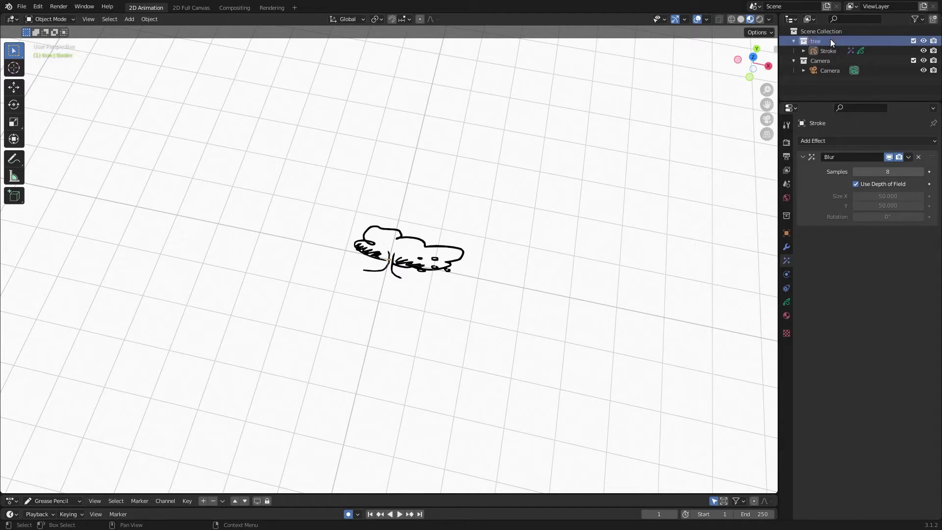
Add a tree collection instance and move it to X 1.3183 m, Y 2.7674 m in top view.
{"action": "key", "text": "Return"}
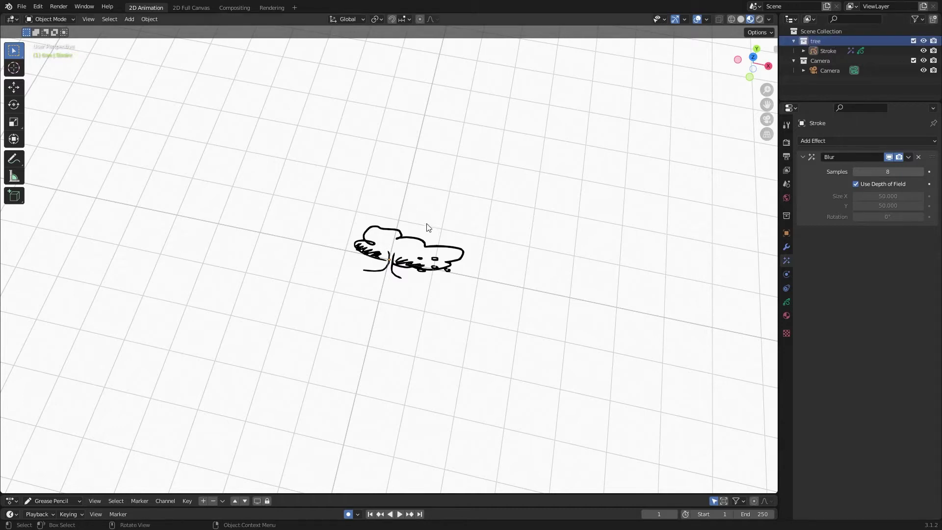
{"action": "left_click", "coordinate": [129, 19]}
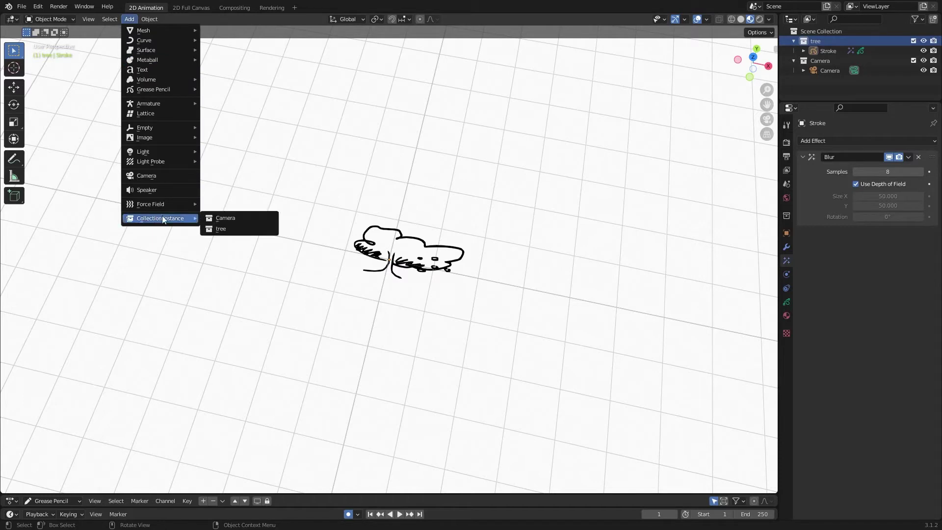
{"action": "left_click", "coordinate": [229, 230]}
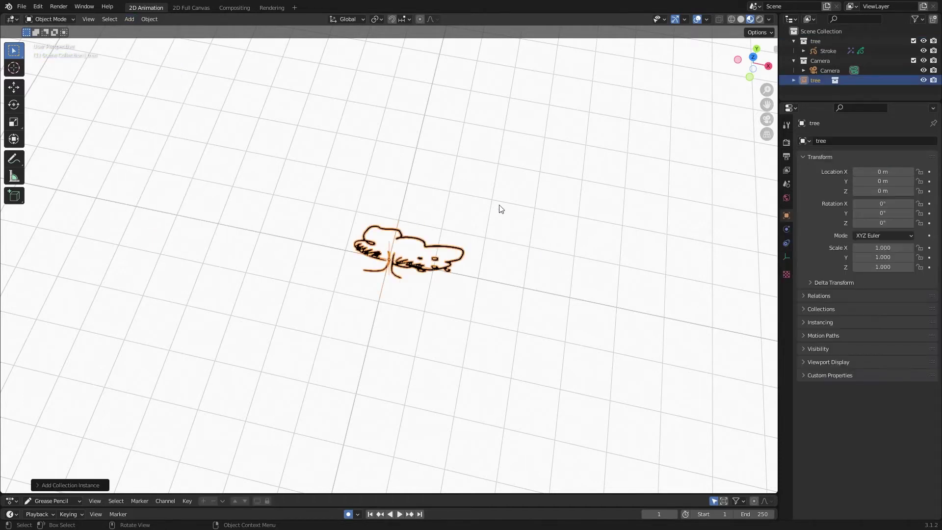
{"action": "left_click", "coordinate": [753, 57]}
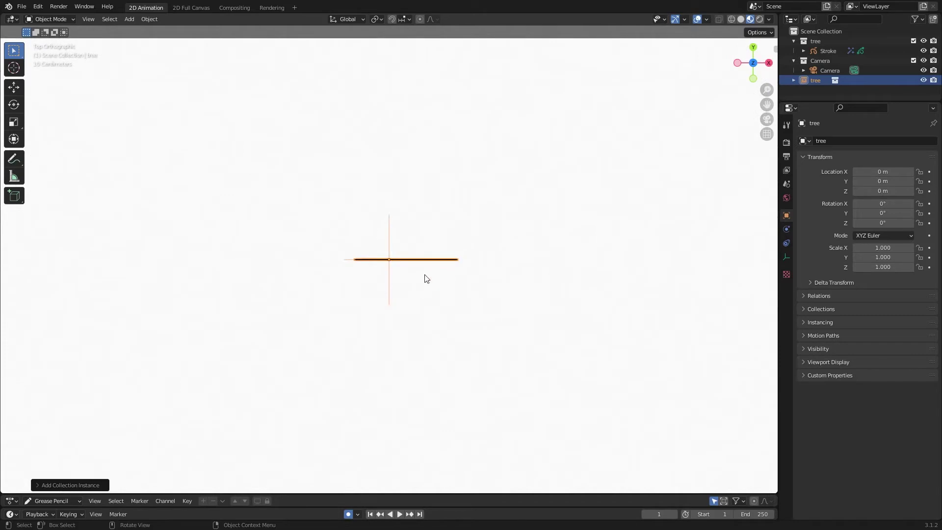
{"action": "key", "text": "g"}
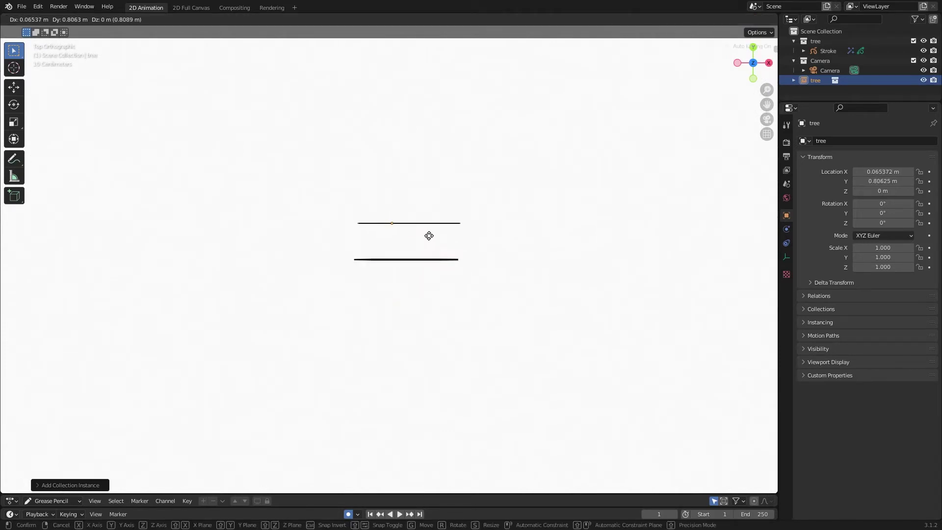
{"action": "left_click", "coordinate": [482, 149]}
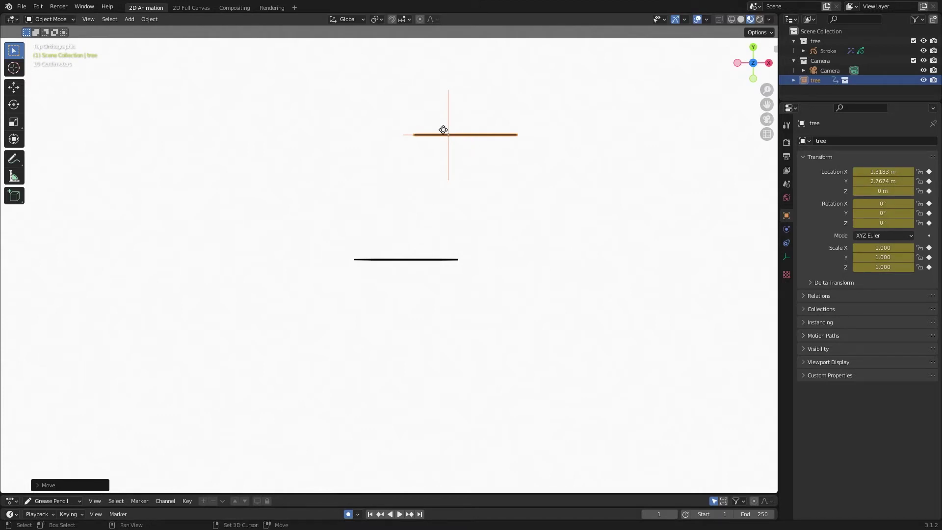
Duplicate the tree with Shift+D repeatedly, scattering copies up to tree.005 across the ground.
{"action": "key", "text": "shift+d"}
{"action": "left_click", "coordinate": [269, 158]}
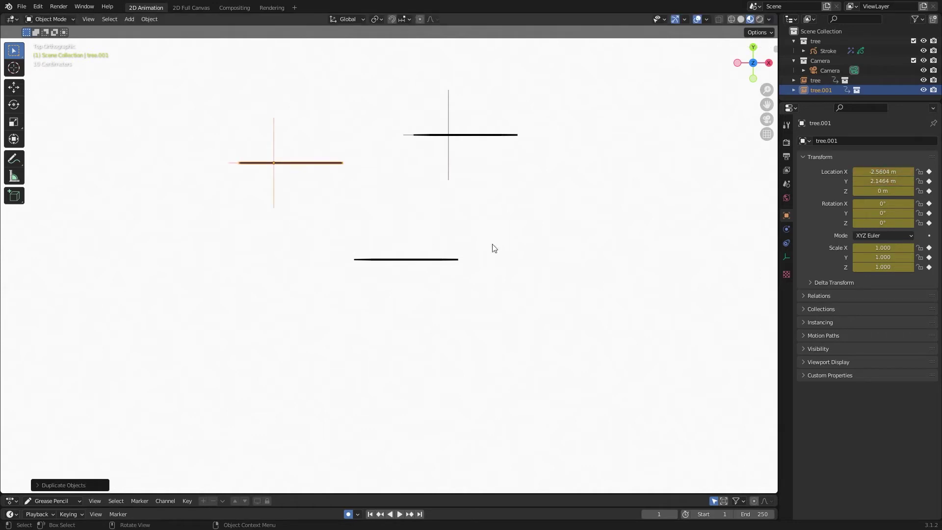
{"action": "scroll", "coordinate": [425, 265], "scroll_direction": "down", "scroll_amount": 3}
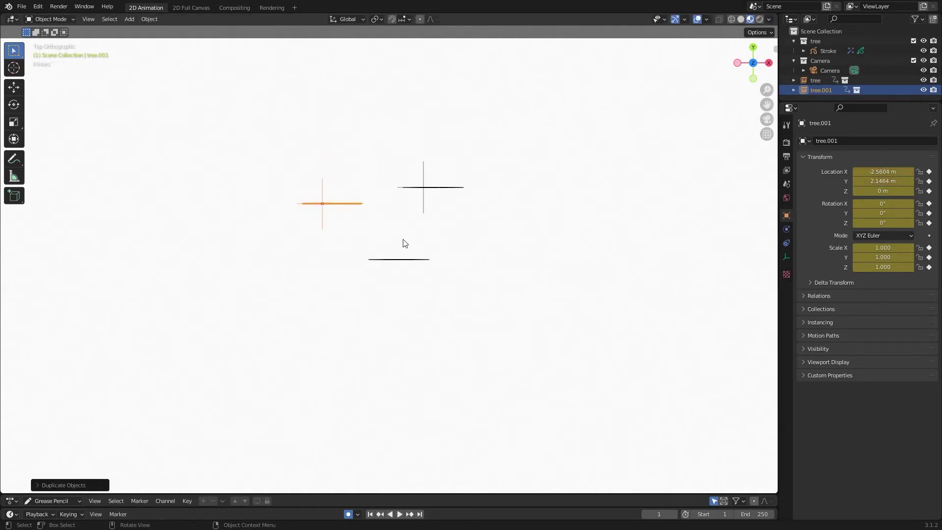
{"action": "key", "text": "shift+d"}
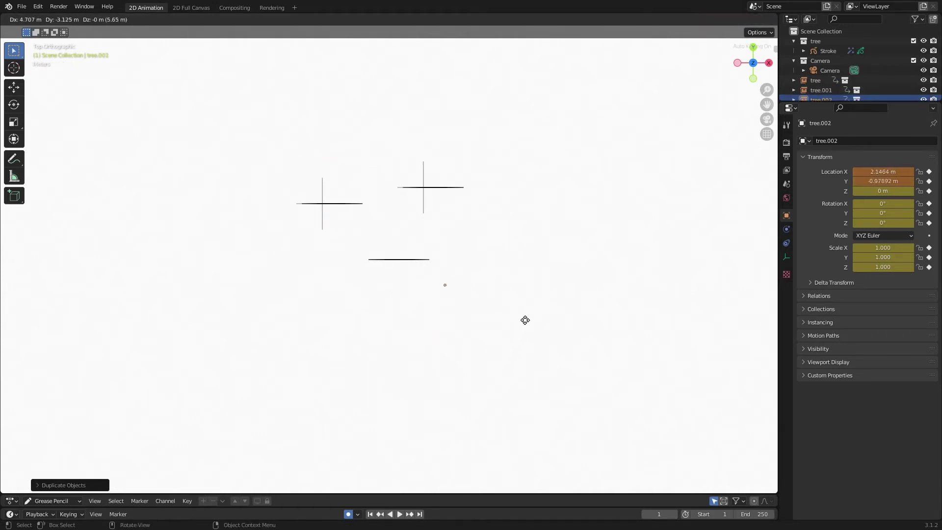
{"action": "left_click", "coordinate": [557, 399]}
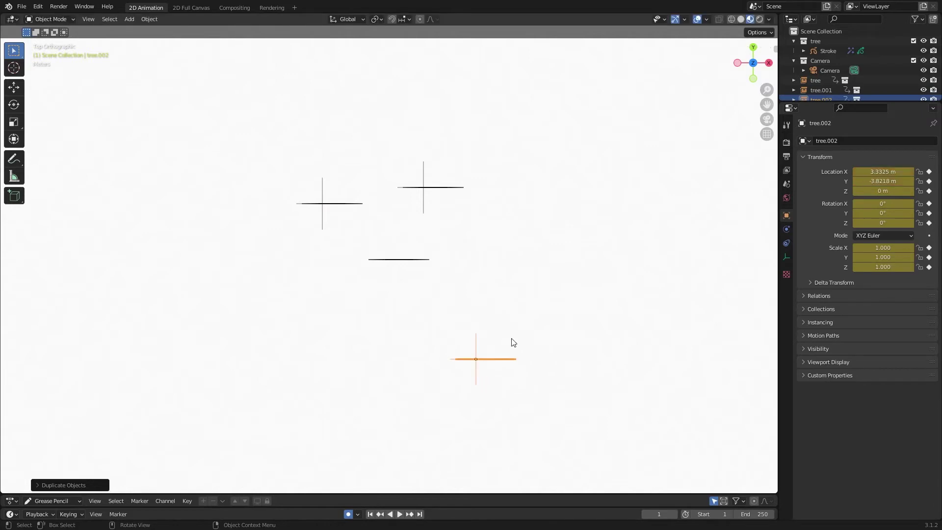
{"action": "key", "text": "shift+d"}
{"action": "left_click", "coordinate": [400, 298]}
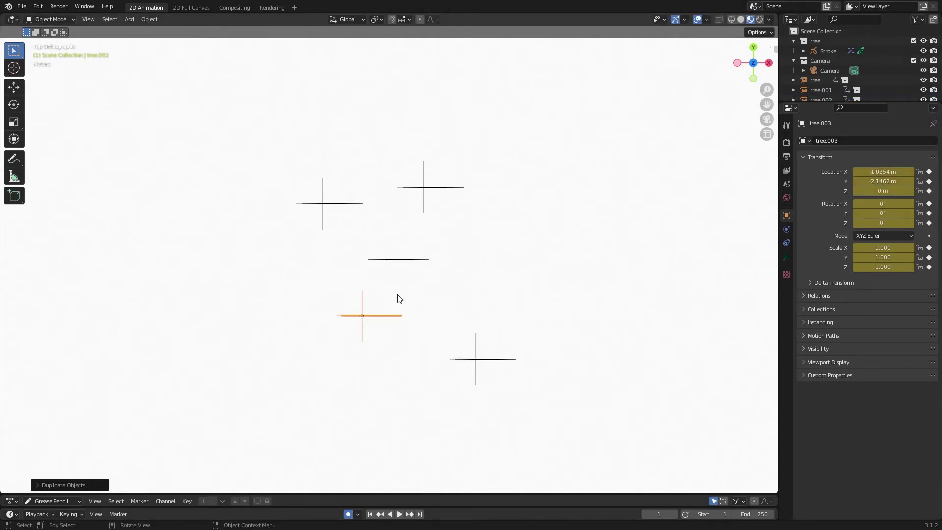
{"action": "key", "text": "shift+d"}
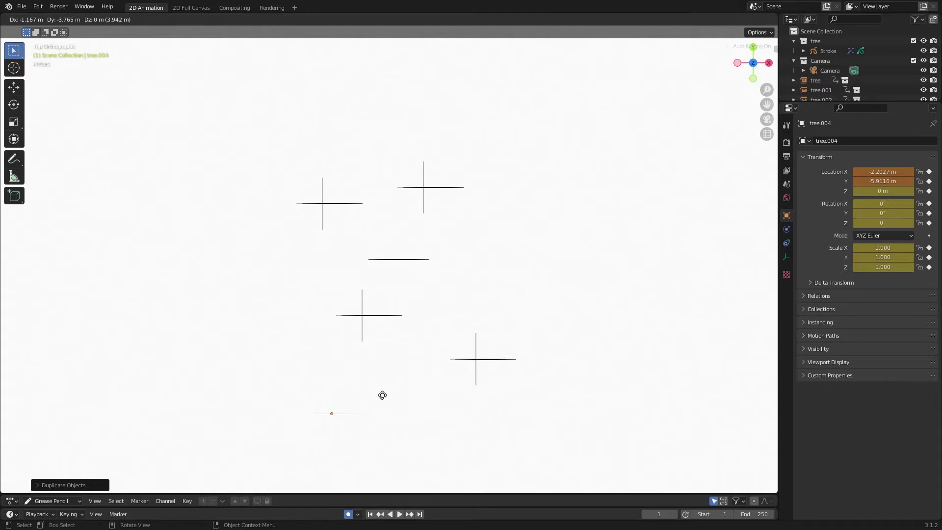
{"action": "left_click", "coordinate": [370, 404]}
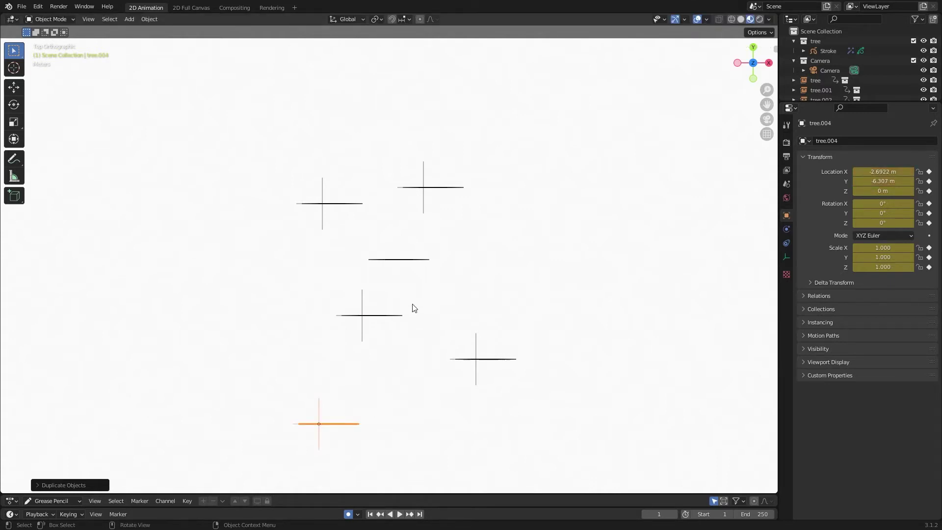
{"action": "key", "text": "shift+d"}
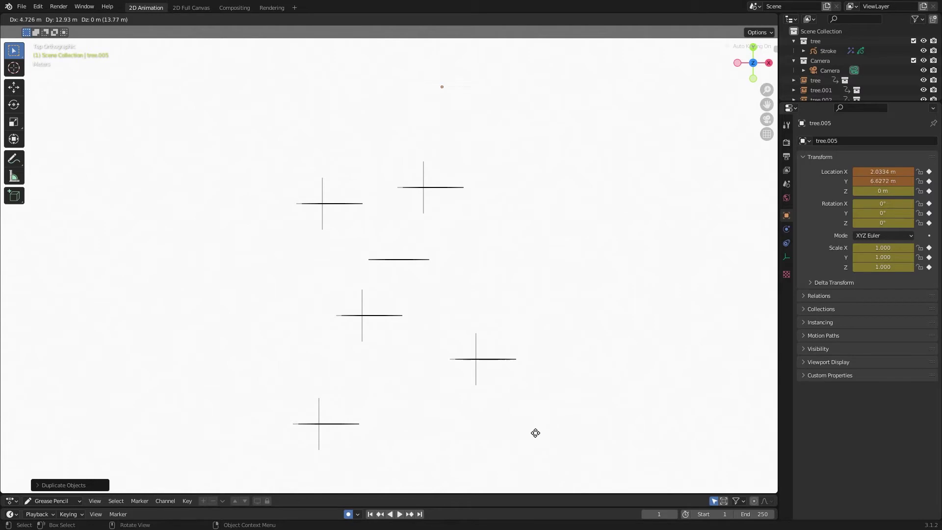
{"action": "left_click", "coordinate": [536, 442]}
{"action": "middle_click_drag", "start_coordinate": [599, 419], "coordinate": [568, 320]}
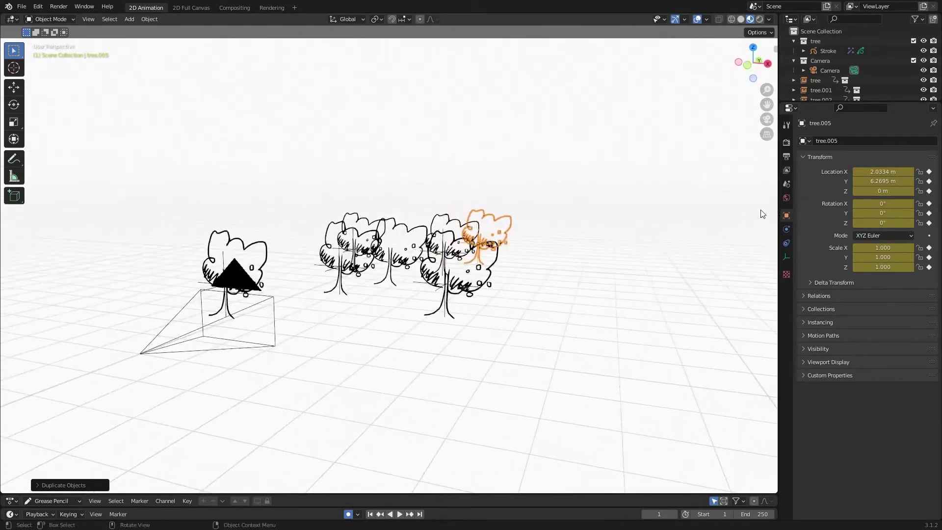
Look through the camera in perspective and fit the whole camera frame in the viewport.
{"action": "left_click", "coordinate": [768, 134]}
{"action": "left_click", "coordinate": [768, 134]}
{"action": "key", "text": "KP_0"}
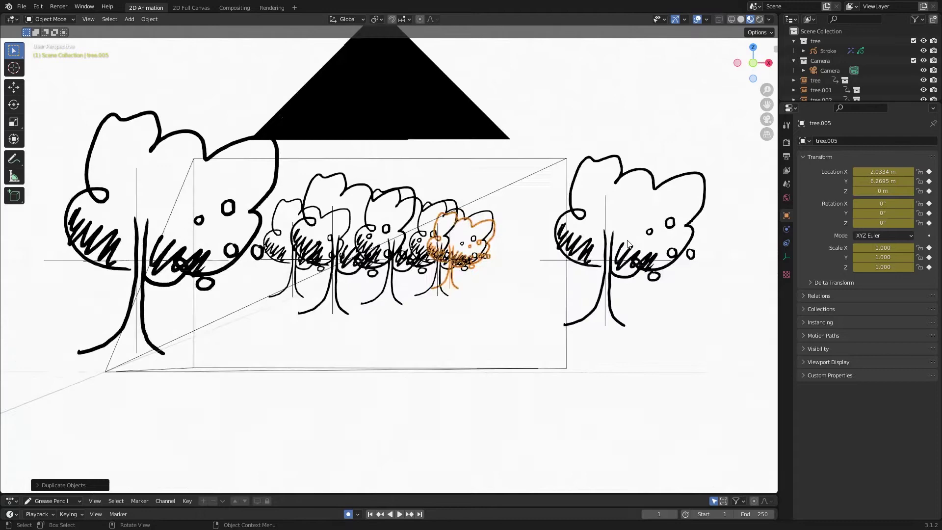
{"action": "key", "text": "Home"}
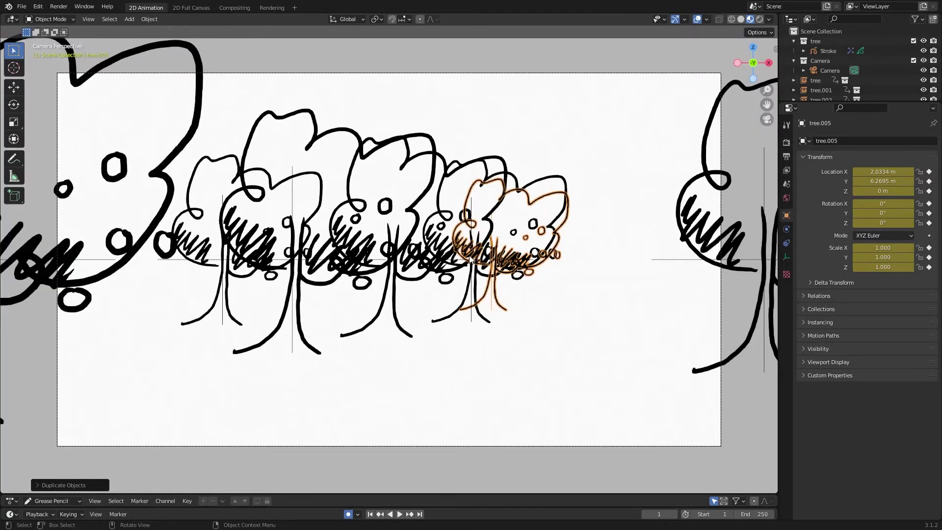
{"action": "scroll", "coordinate": [470, 259], "scroll_direction": "down", "scroll_amount": 1}
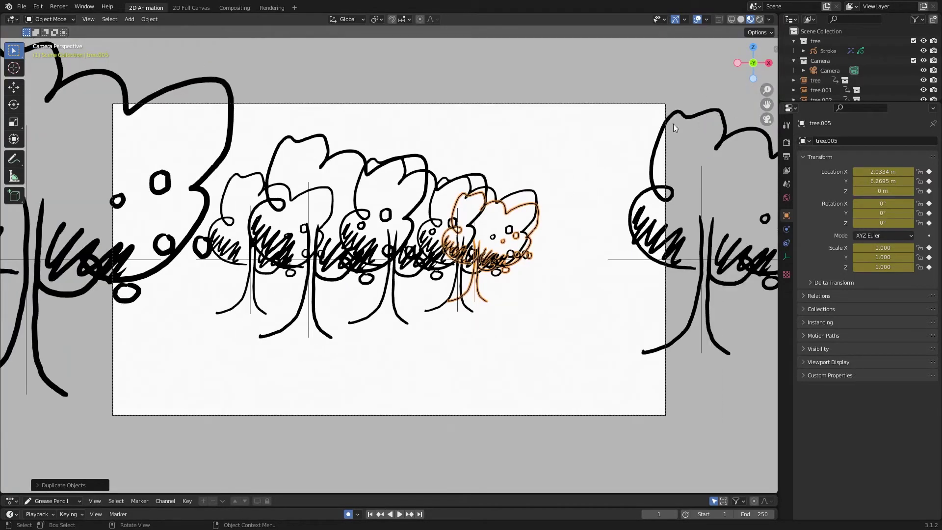
Enable Camera to View in the sidebar's View tab and reframe the shot from a lower angle.
{"action": "key", "text": "n"}
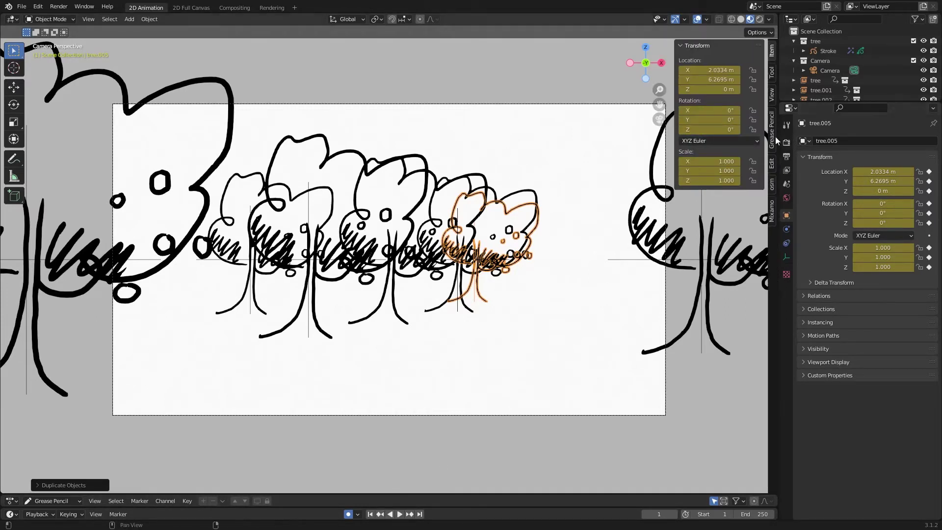
{"action": "left_click", "coordinate": [772, 94]}
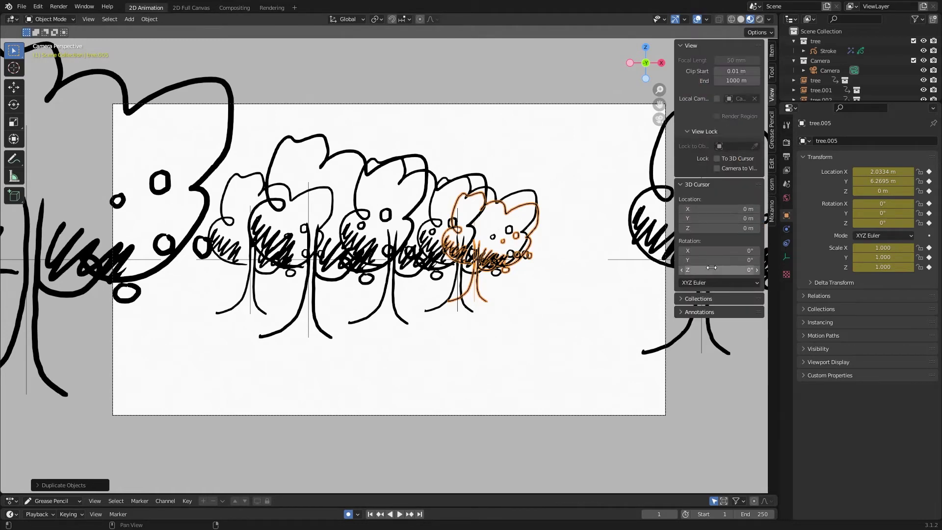
{"action": "left_click", "coordinate": [716, 168]}
{"action": "mouse_move", "coordinate": [446, 293]}
{"action": "middle_mouse_down"}
{"action": "mouse_move", "coordinate": [434, 294]}
{"action": "mouse_move", "coordinate": [448, 299]}
{"action": "mouse_move", "coordinate": [440, 301]}
{"action": "middle_mouse_up"}
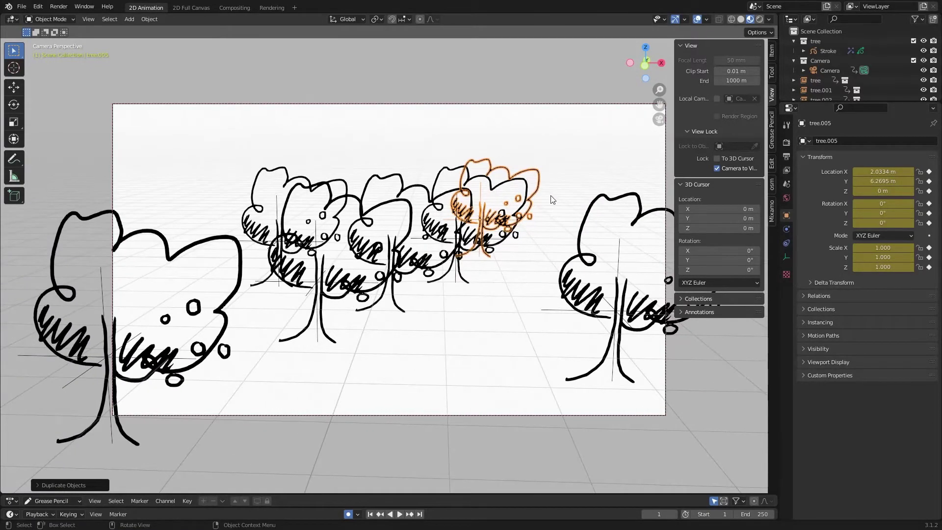
Enable the camera's Depth of Field, focused on the tree object, with F-Stop 0.1.
{"action": "left_click", "coordinate": [825, 71]}
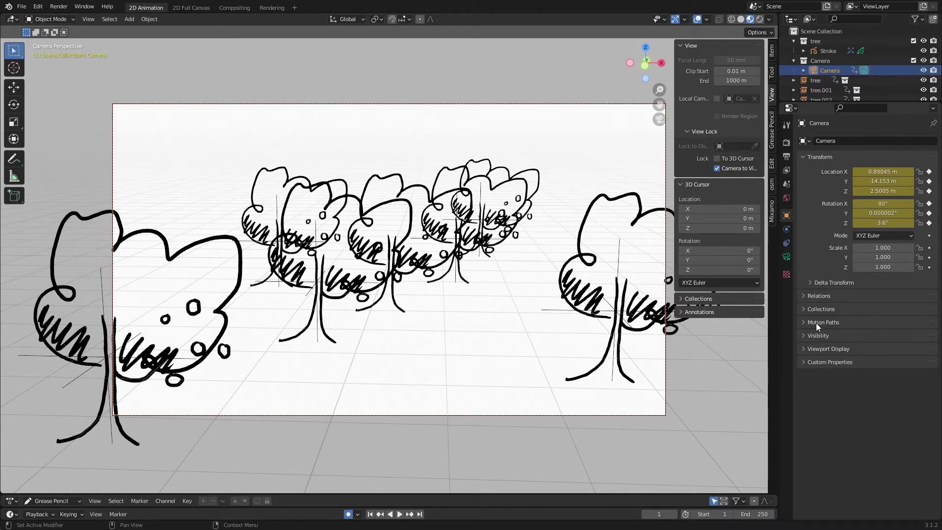
{"action": "left_click", "coordinate": [786, 256]}
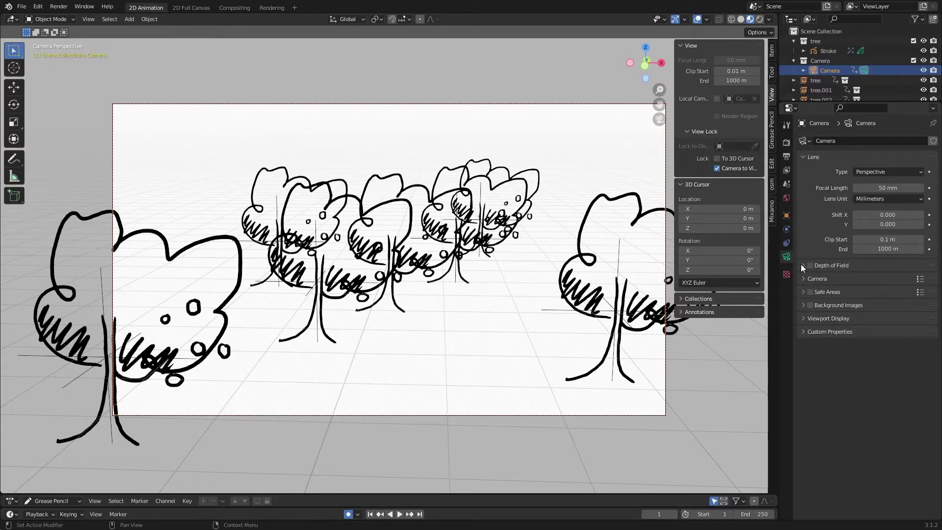
{"action": "left_click", "coordinate": [803, 266]}
{"action": "left_click", "coordinate": [810, 265]}
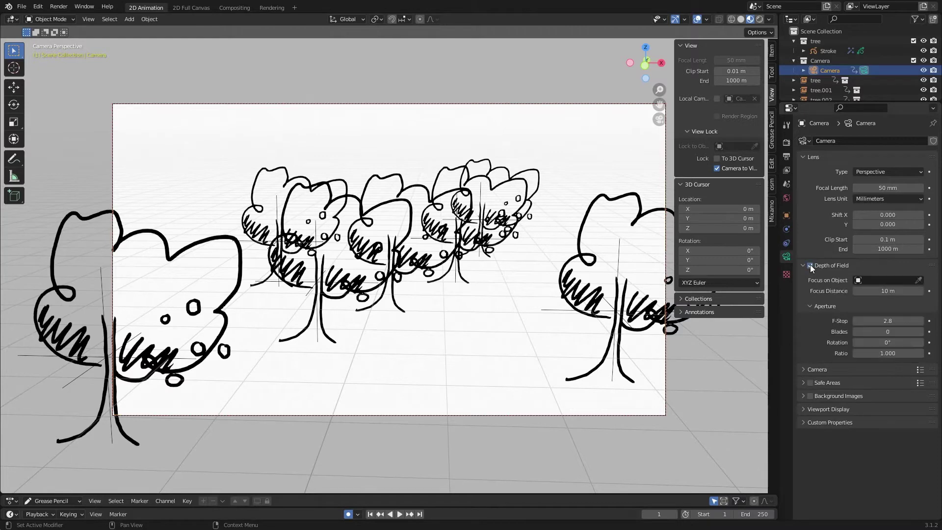
{"action": "left_click", "coordinate": [860, 280]}
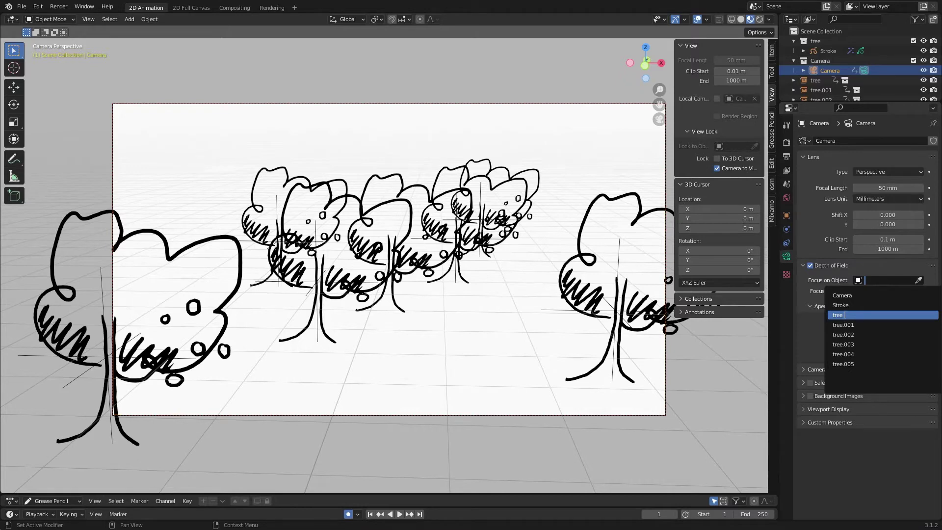
{"action": "left_click", "coordinate": [843, 314]}
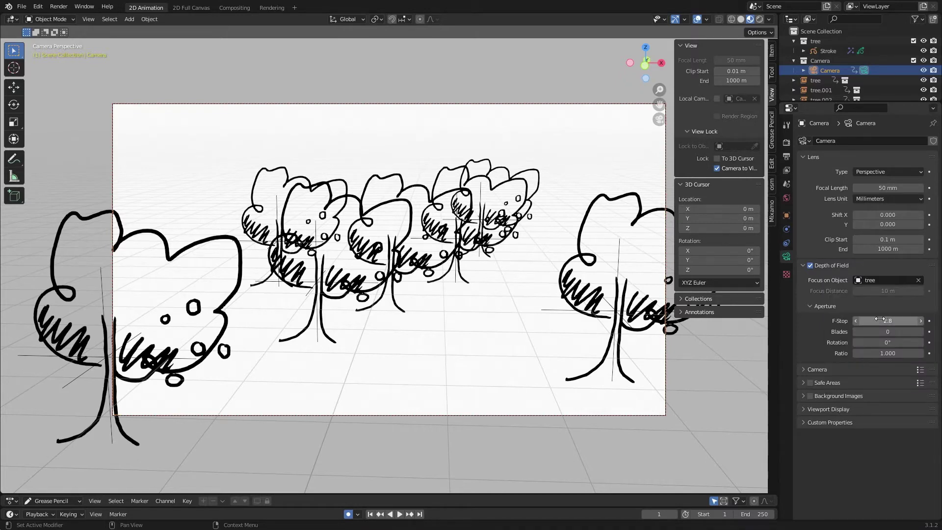
{"action": "mouse_move", "coordinate": [880, 319]}
{"action": "left_mouse_down"}
{"action": "mouse_move", "coordinate": [889, 319]}
{"action": "mouse_move", "coordinate": [868, 319]}
{"action": "left_mouse_up"}
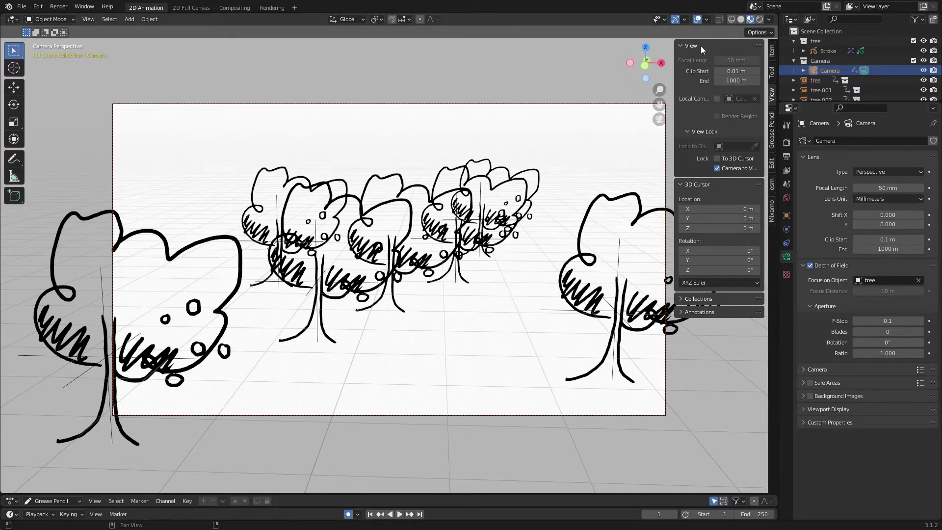
Preview in Rendered shading, re-angle the camera, and keep F-Stop at 0.1 so one tree stays sharp.
{"action": "left_click", "coordinate": [759, 19]}
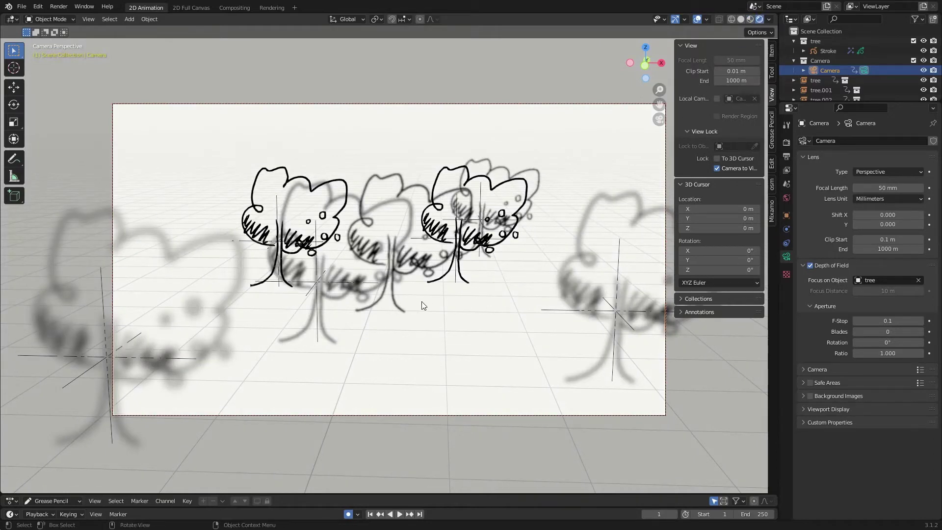
{"action": "mouse_move", "coordinate": [473, 298]}
{"action": "middle_mouse_down"}
{"action": "mouse_move", "coordinate": [451, 293]}
{"action": "mouse_move", "coordinate": [490, 305]}
{"action": "mouse_move", "coordinate": [536, 296]}
{"action": "mouse_move", "coordinate": [452, 300]}
{"action": "mouse_move", "coordinate": [486, 298]}
{"action": "middle_mouse_up"}
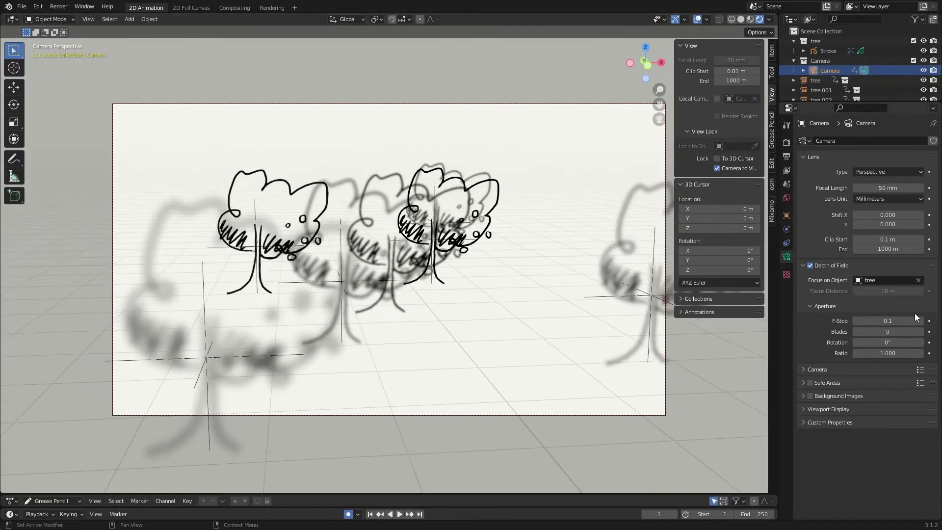
{"action": "left_click_drag", "start_coordinate": [916, 320], "coordinate": [903, 320]}
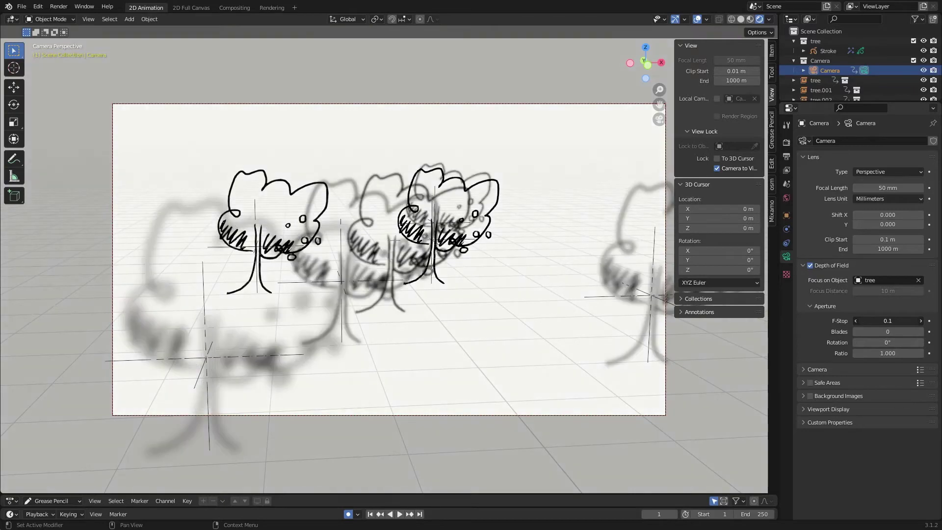
{"action": "mouse_move", "coordinate": [530, 351]}
{"action": "middle_mouse_down"}
{"action": "mouse_move", "coordinate": [494, 334]}
{"action": "mouse_move", "coordinate": [522, 349]}
{"action": "middle_mouse_up"}
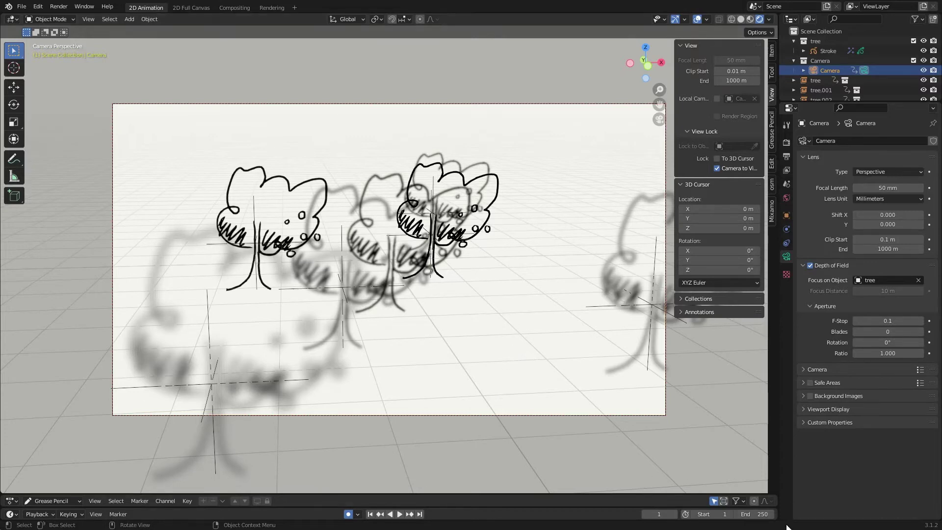
Set the animation's End frame to 100.
{"action": "left_click", "coordinate": [757, 514]}
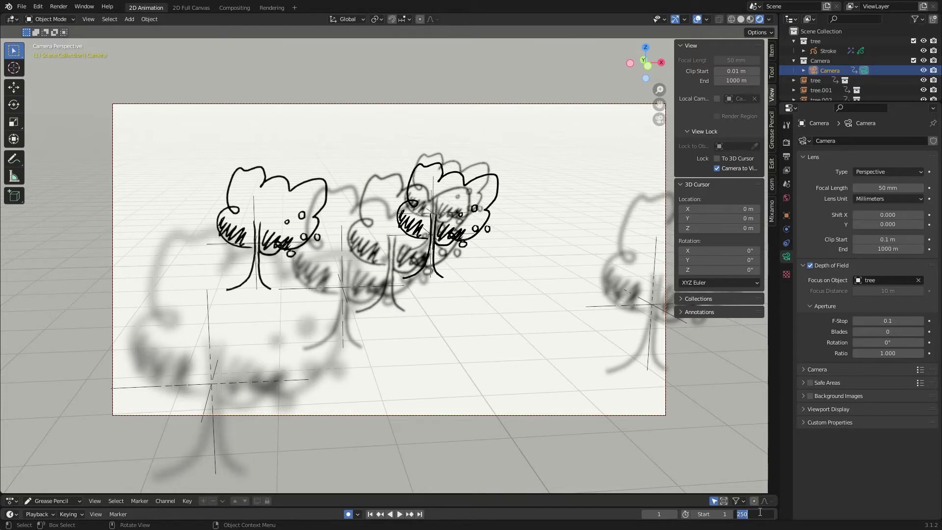
{"action": "type", "text": "100"}
{"action": "key", "text": "Return"}
Enlarge the bottom area and switch its editor type to Timeline.
{"action": "left_click_drag", "start_coordinate": [377, 494], "coordinate": [235, 462]}
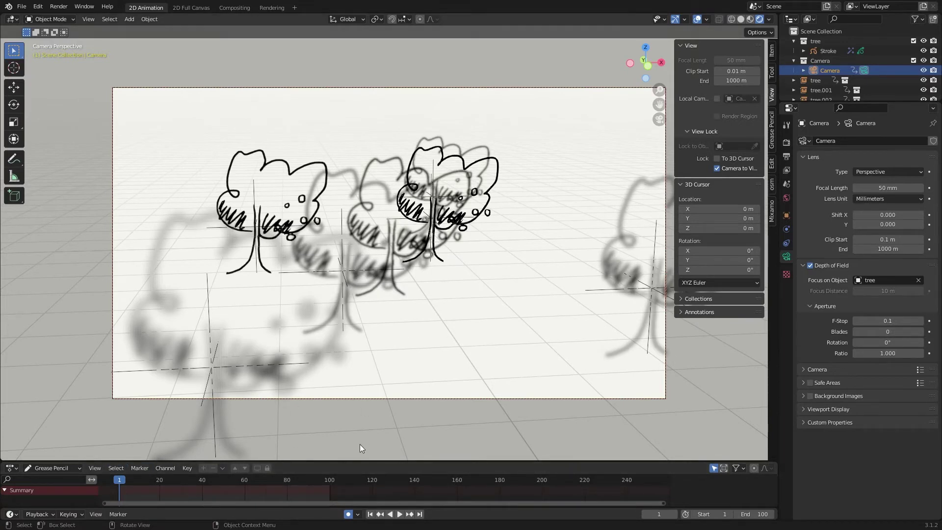
{"action": "left_click", "coordinate": [14, 468]}
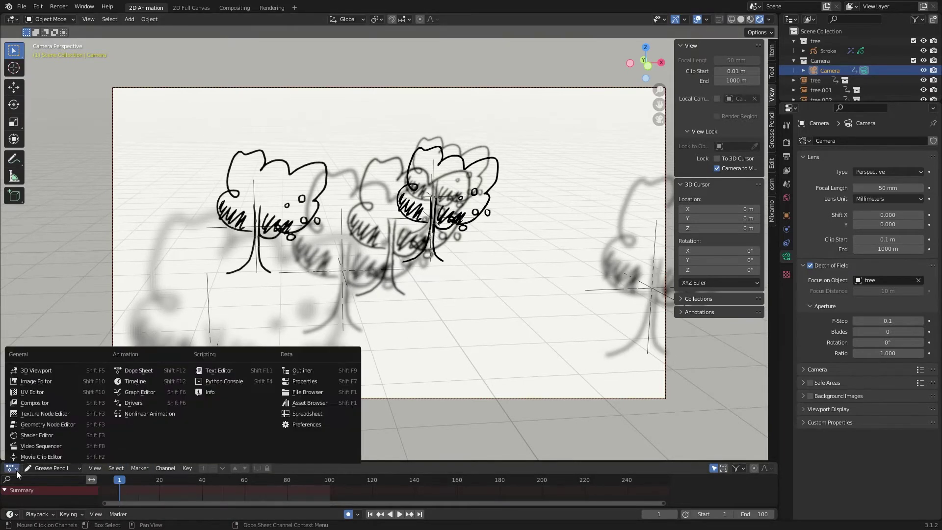
{"action": "left_click", "coordinate": [128, 380]}
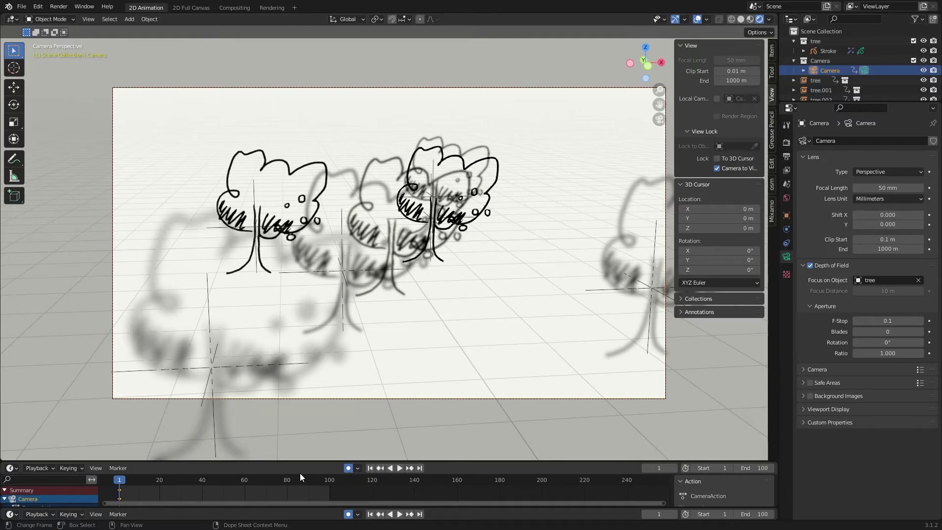
Show the camera's transform values and rotate the camera to a new angle at frame 50.
{"action": "left_click", "coordinate": [771, 52]}
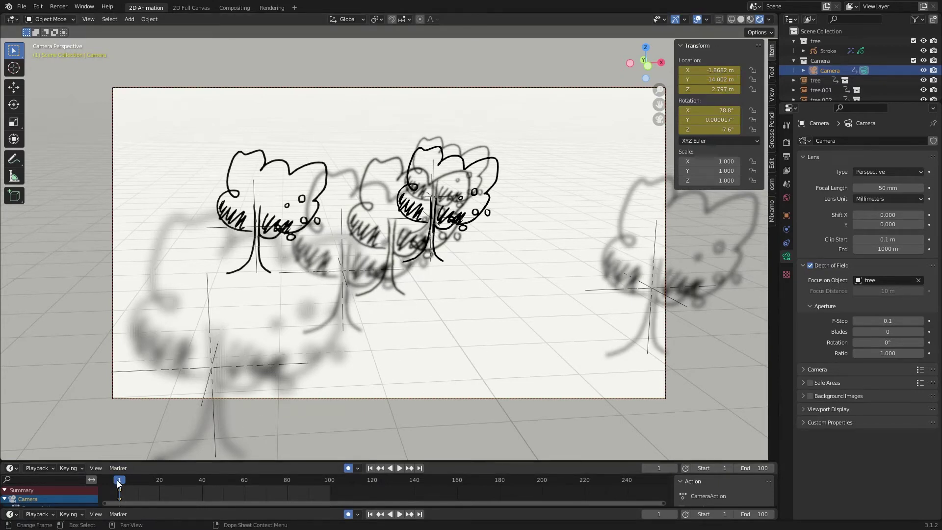
{"action": "left_click_drag", "start_coordinate": [118, 484], "coordinate": [246, 482]}
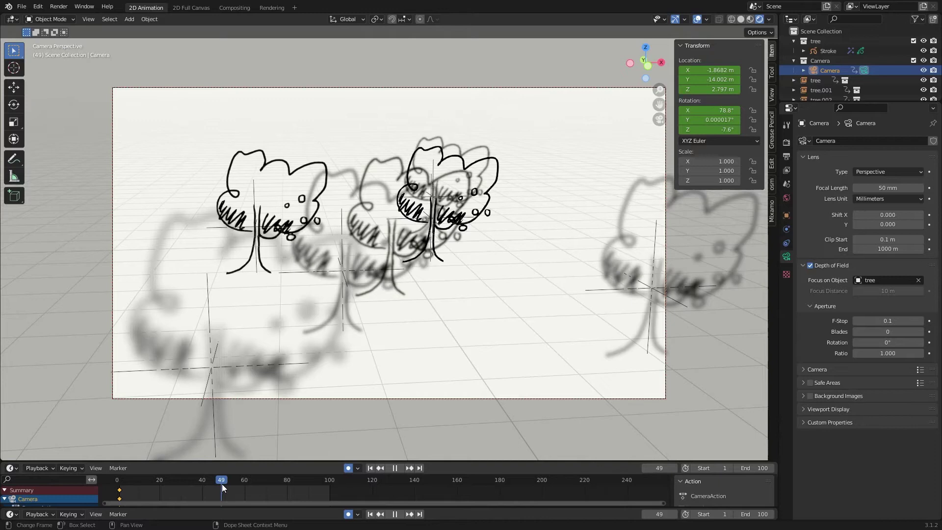
{"action": "key", "text": "space"}
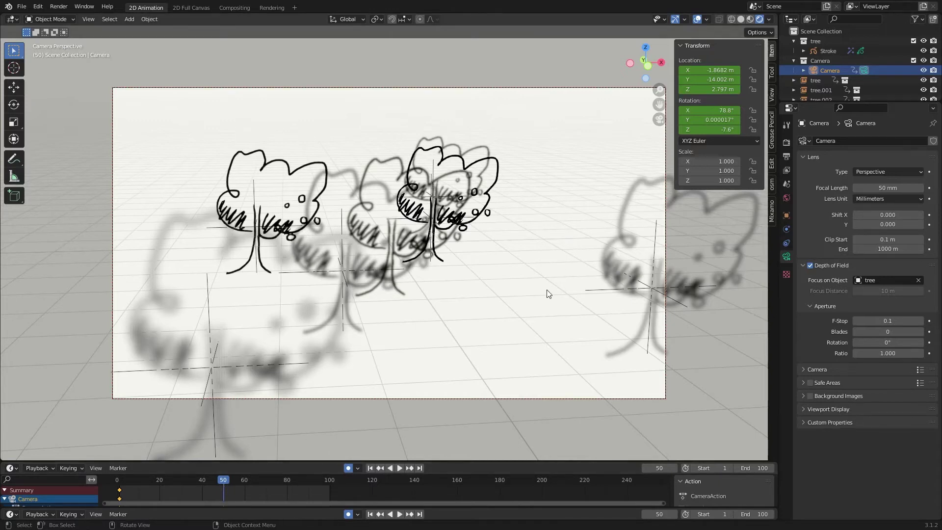
{"action": "middle_click_drag", "start_coordinate": [549, 294], "coordinate": [511, 284]}
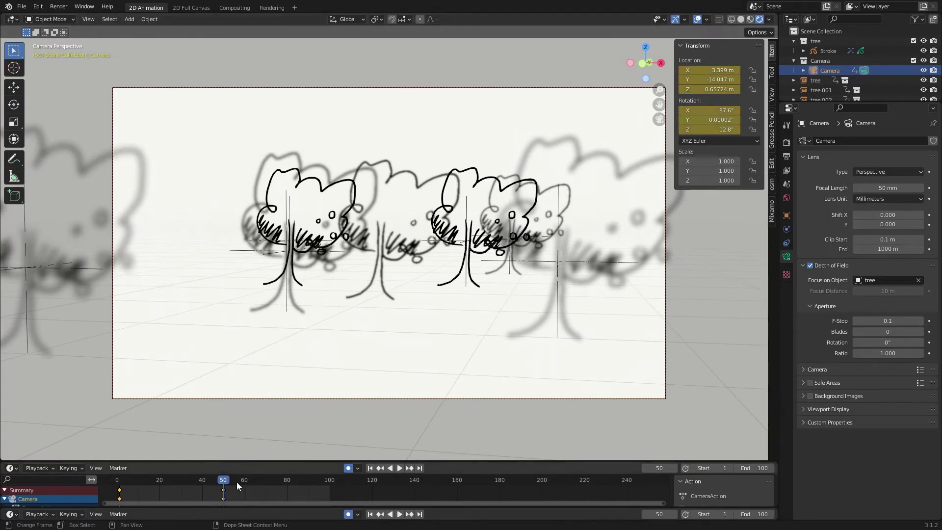
Copy the camera's frame-1 keyframes in the Dope Sheet and paste them at frame 101.
{"action": "left_click_drag", "start_coordinate": [225, 477], "coordinate": [331, 482]}
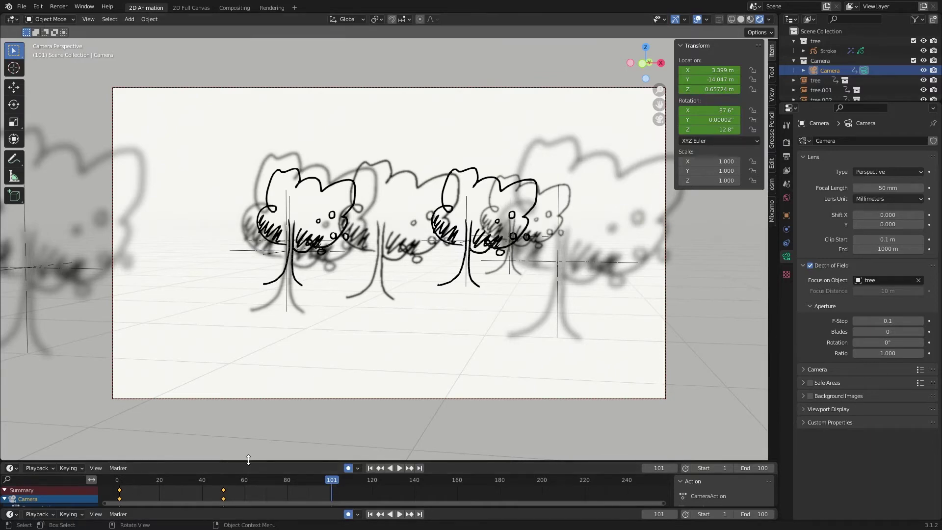
{"action": "left_click_drag", "start_coordinate": [249, 459], "coordinate": [248, 379]}
{"action": "left_click_drag", "start_coordinate": [128, 449], "coordinate": [113, 400]}
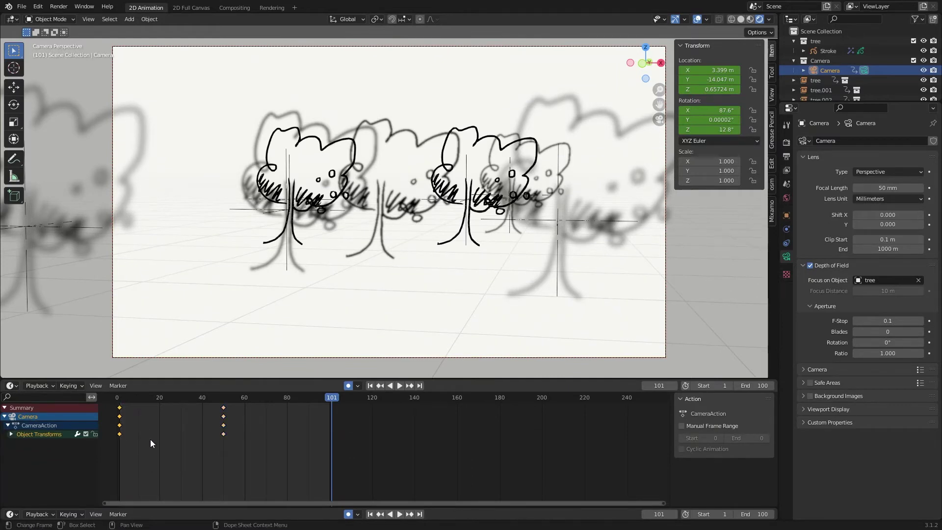
{"action": "key", "text": "ctrl+v"}
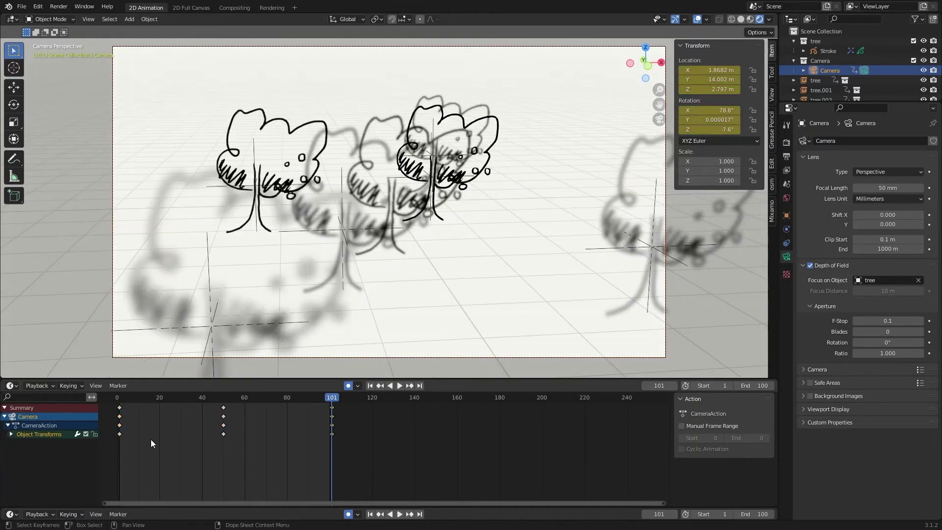
{"action": "left_click_drag", "start_coordinate": [339, 397], "coordinate": [120, 402]}
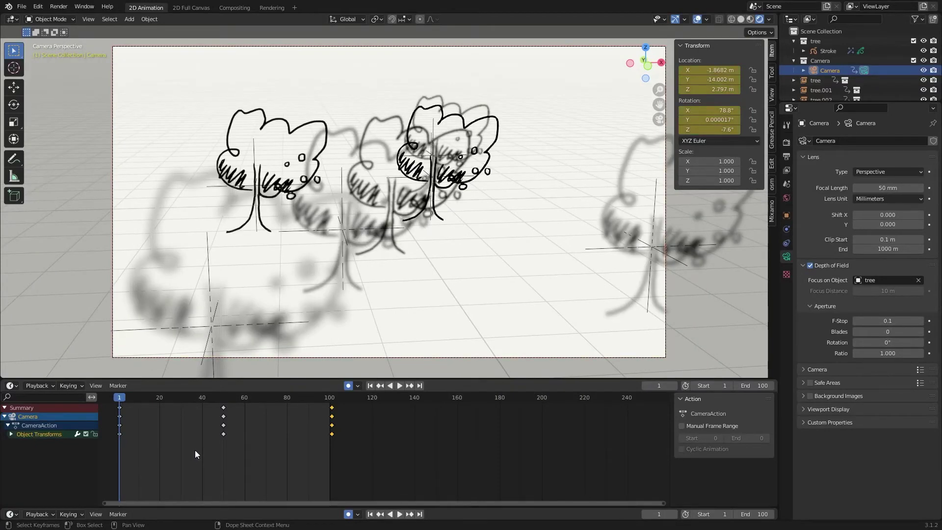
Play the camera animation in the viewport and stop it around frame 88.
{"action": "key", "text": "space"}
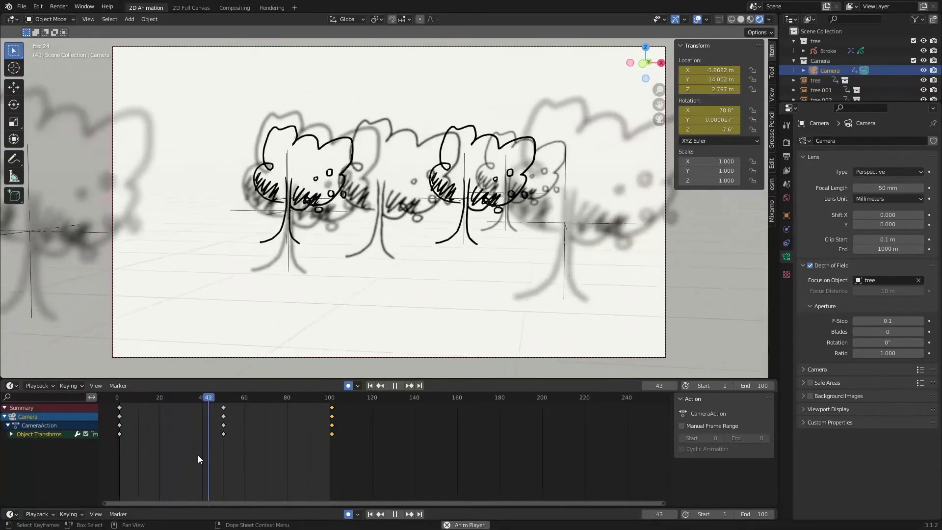
{"action": "key", "text": "space"}
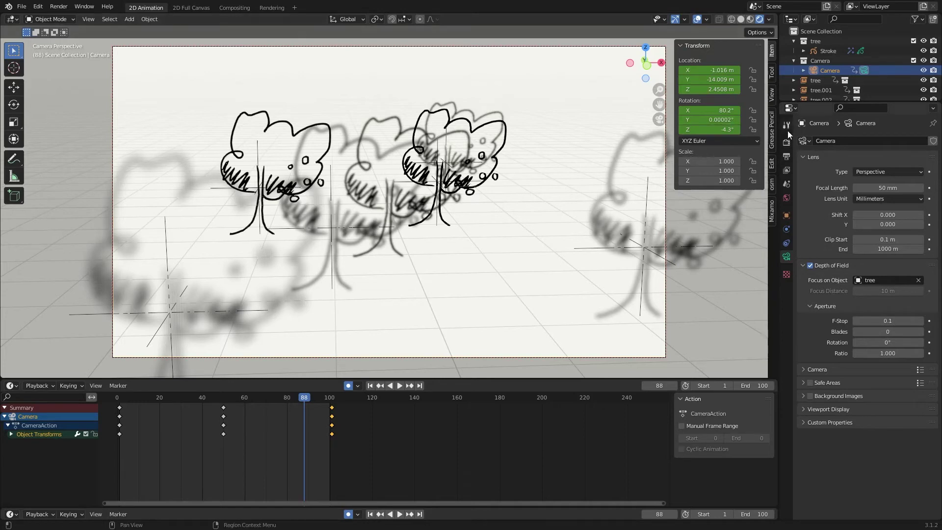
Point the render output path to Blender3D > Instagram > Renders in Output Properties.
{"action": "left_click", "coordinate": [787, 156]}
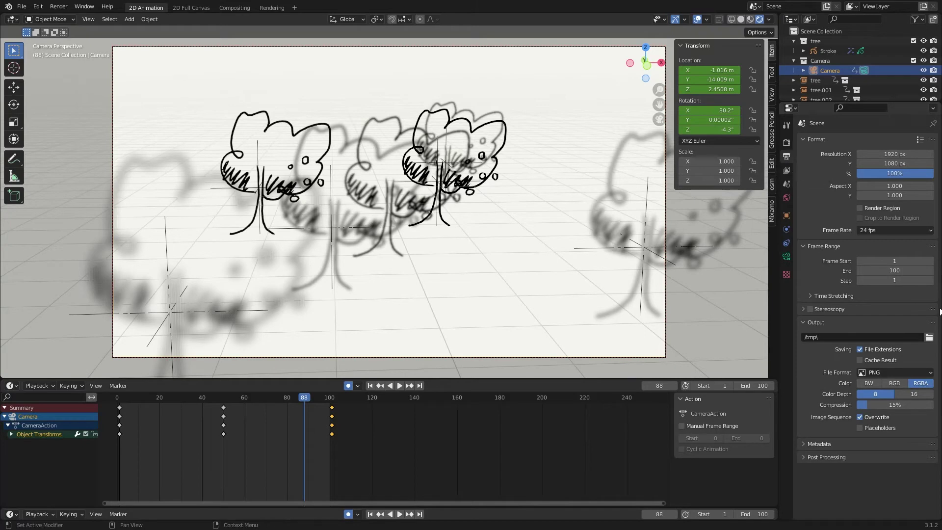
{"action": "left_click", "coordinate": [929, 337]}
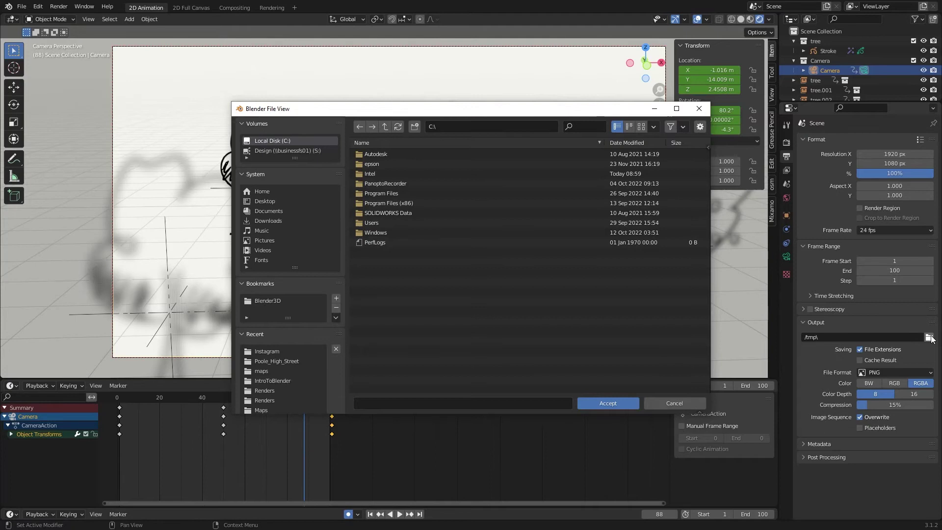
{"action": "left_click", "coordinate": [269, 300]}
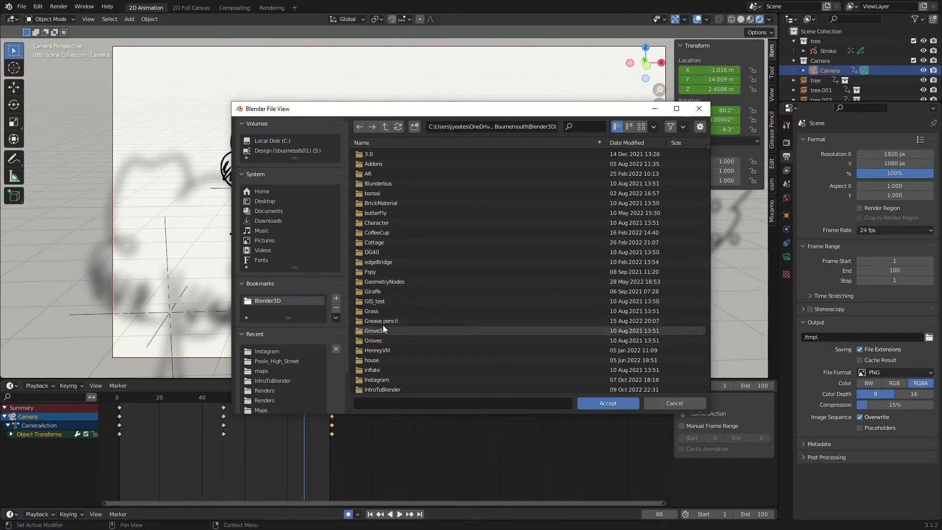
{"action": "scroll", "coordinate": [383, 329], "scroll_direction": "down", "scroll_amount": 2}
{"action": "double_click", "coordinate": [380, 360]}
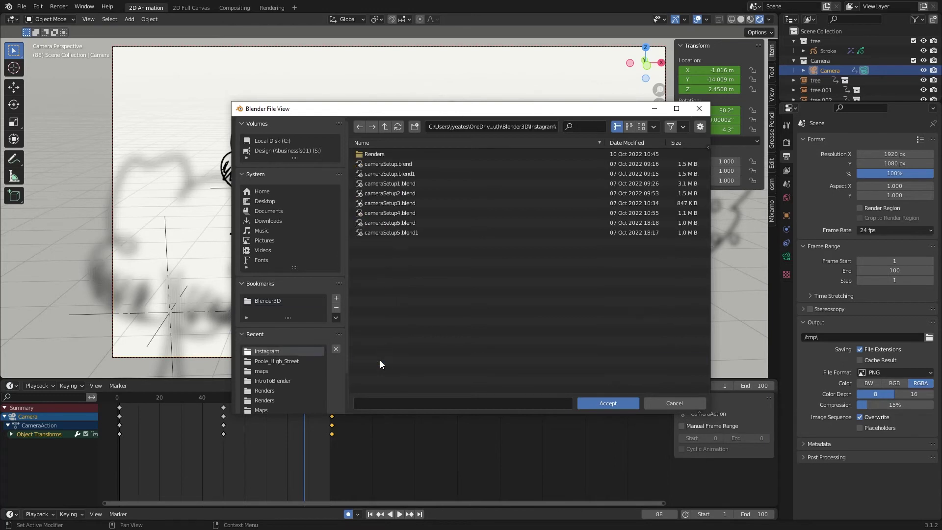
{"action": "left_click", "coordinate": [382, 153]}
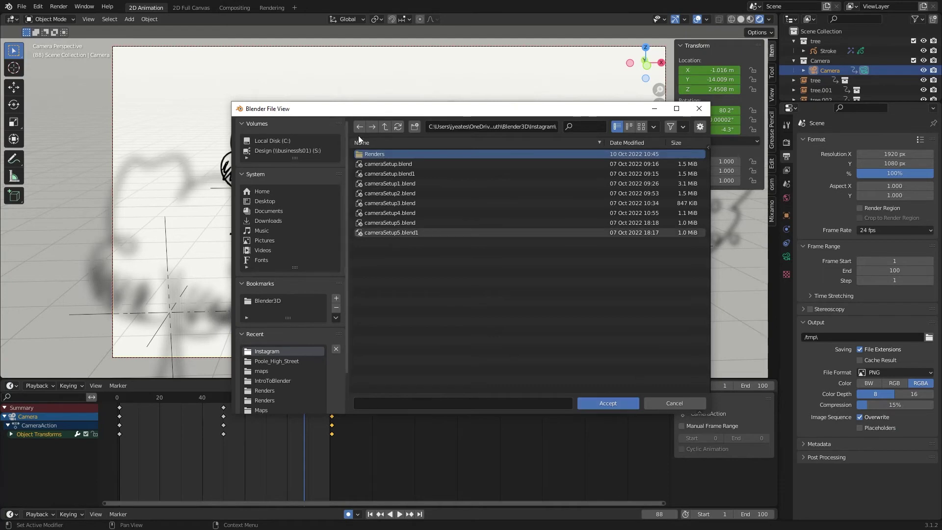
{"action": "double_click", "coordinate": [372, 154]}
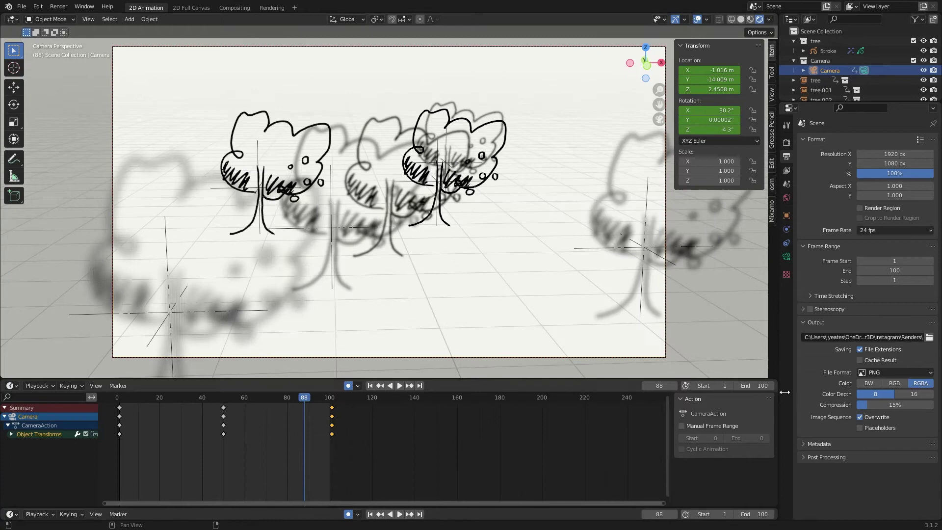
Append 'appleTree' to the output path as the render file name.
{"action": "left_click", "coordinate": [909, 337]}
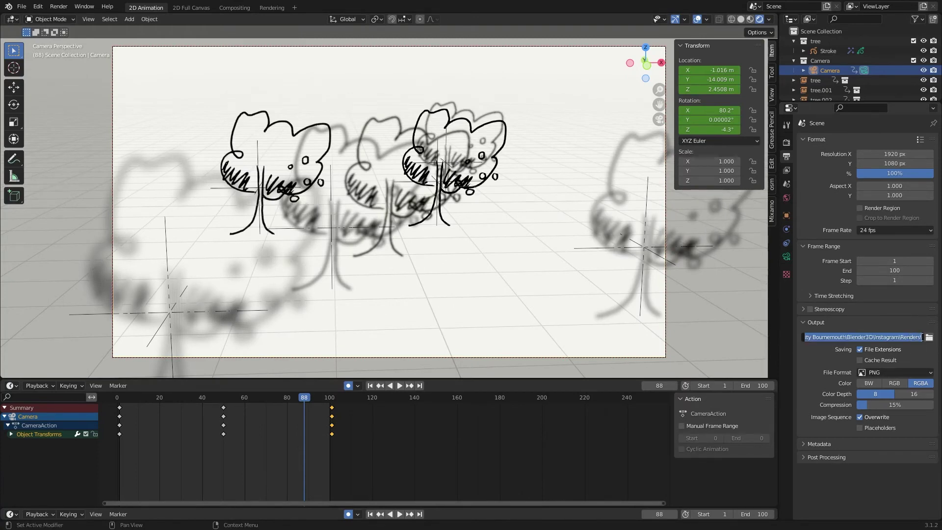
{"action": "left_click", "coordinate": [922, 337]}
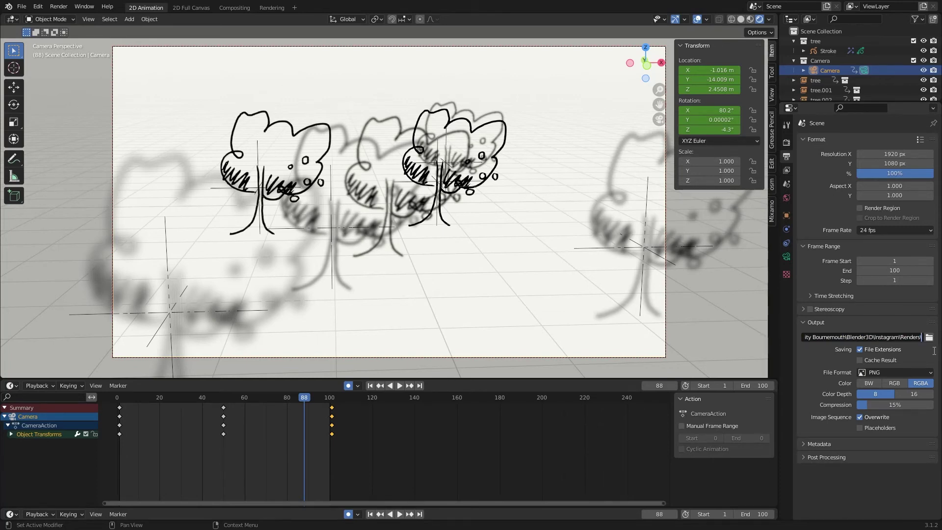
{"action": "type", "text": "app"}
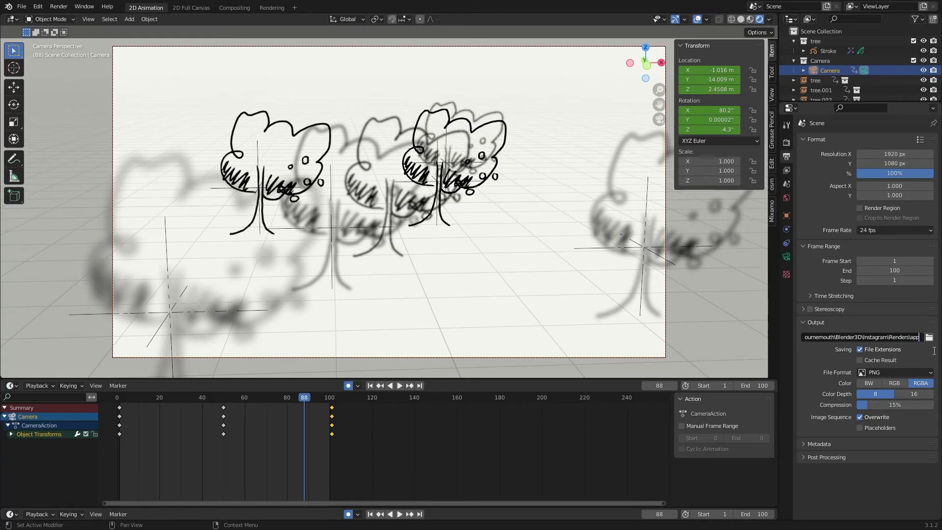
{"action": "type", "text": "leTree"}
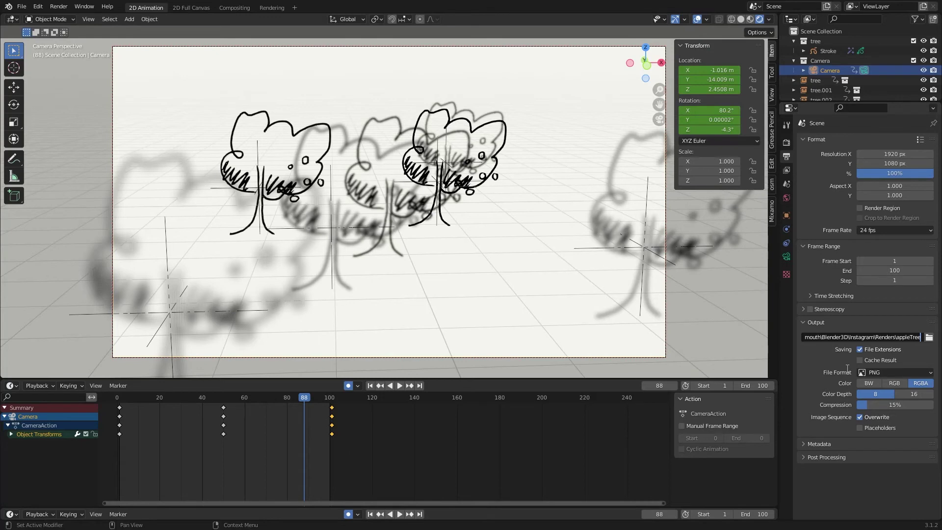
{"action": "left_click", "coordinate": [930, 372]}
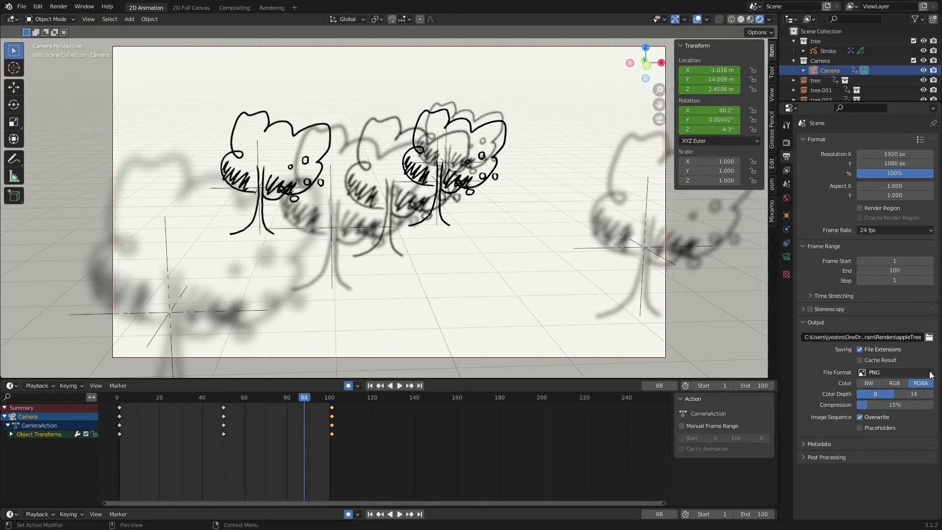
Set the output File Format to FFmpeg Video with an MPEG-4 container.
{"action": "left_click", "coordinate": [930, 372]}
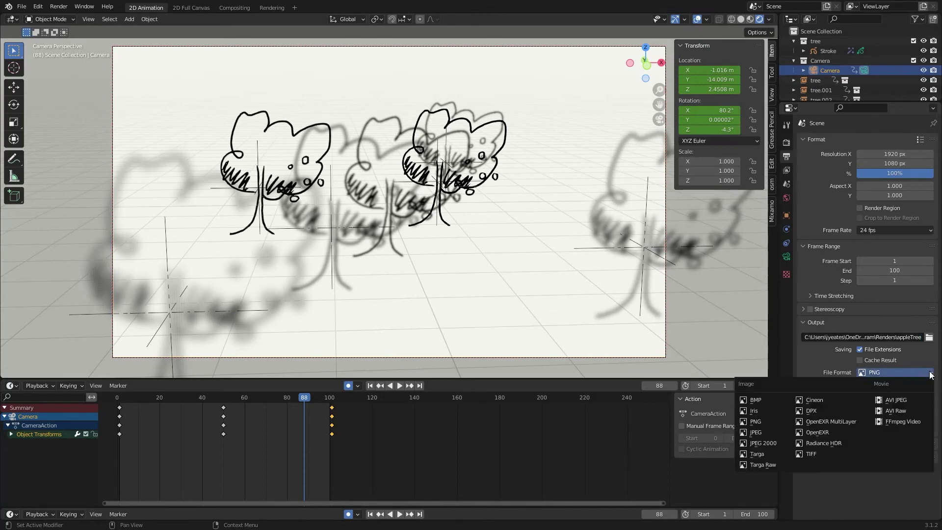
{"action": "left_click", "coordinate": [913, 422]}
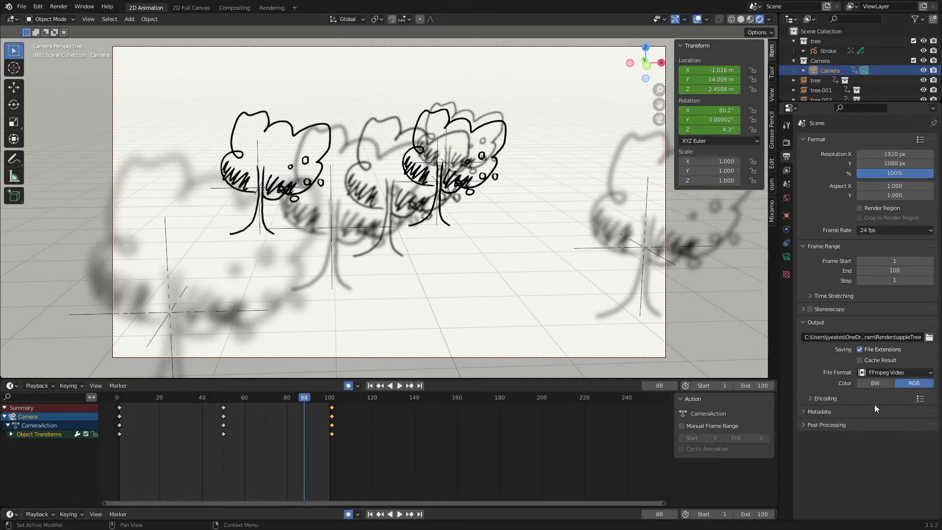
{"action": "left_click", "coordinate": [811, 398]}
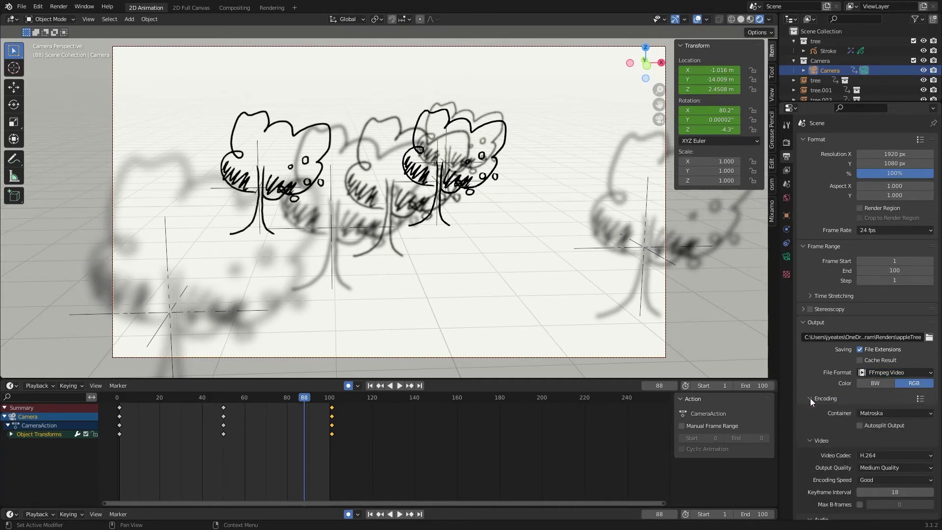
{"action": "left_click", "coordinate": [894, 413]}
{"action": "left_click", "coordinate": [894, 375]}
Render the full camera animation with Render Animation and close the finished render window.
{"action": "left_click", "coordinate": [61, 6]}
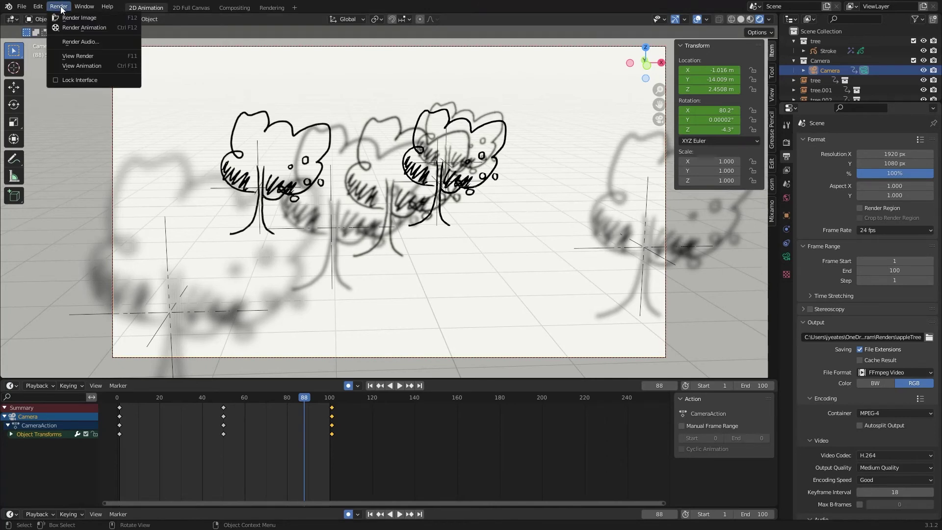
{"action": "left_click", "coordinate": [78, 27]}
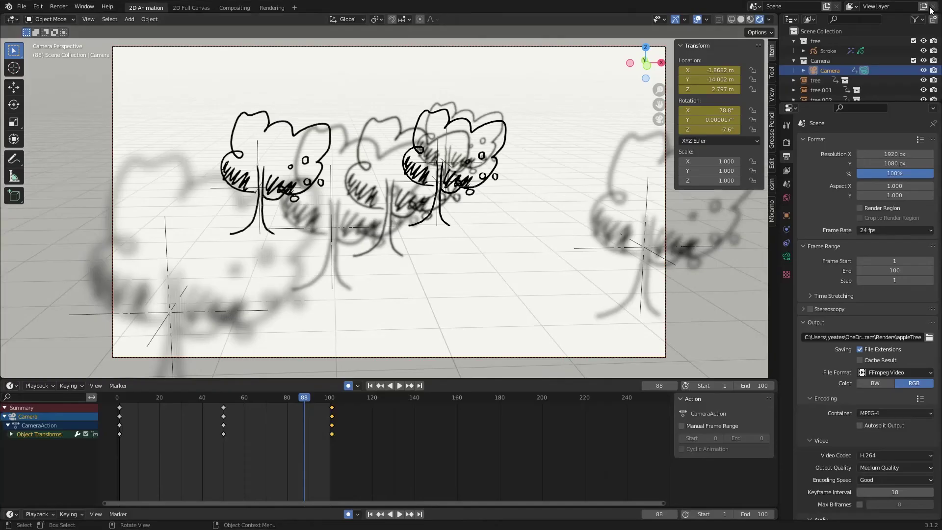
{"action": "left_click", "coordinate": [931, 8]}
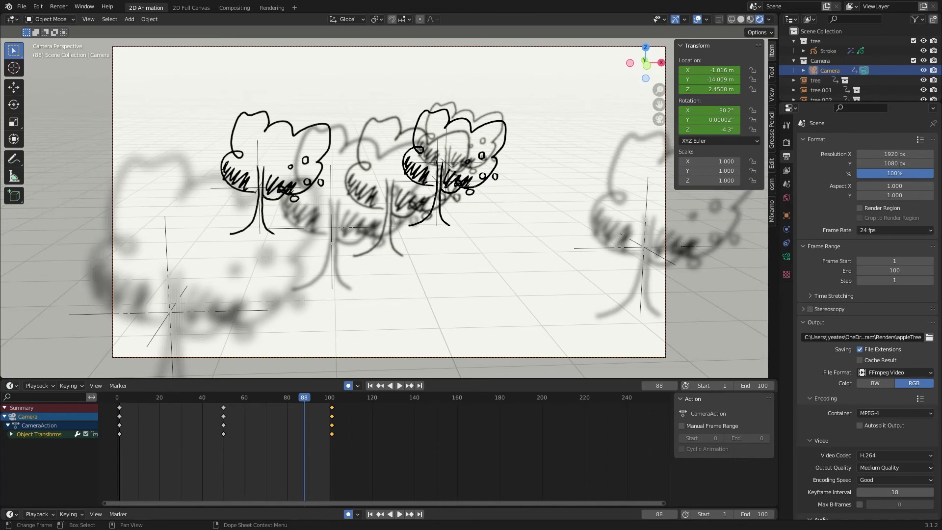
Bring up the Renders folder in File Explorer and select the appleTree0001-0100 video.
{"action": "key", "text": "alt+Tab"}
{"action": "left_click_drag", "start_coordinate": [447, 67], "coordinate": [399, 93]}
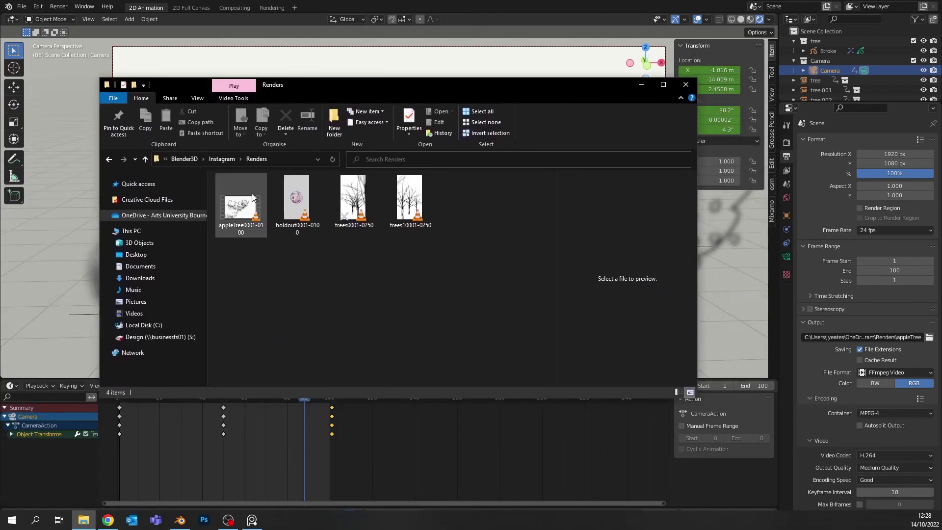
{"action": "left_click", "coordinate": [240, 206]}
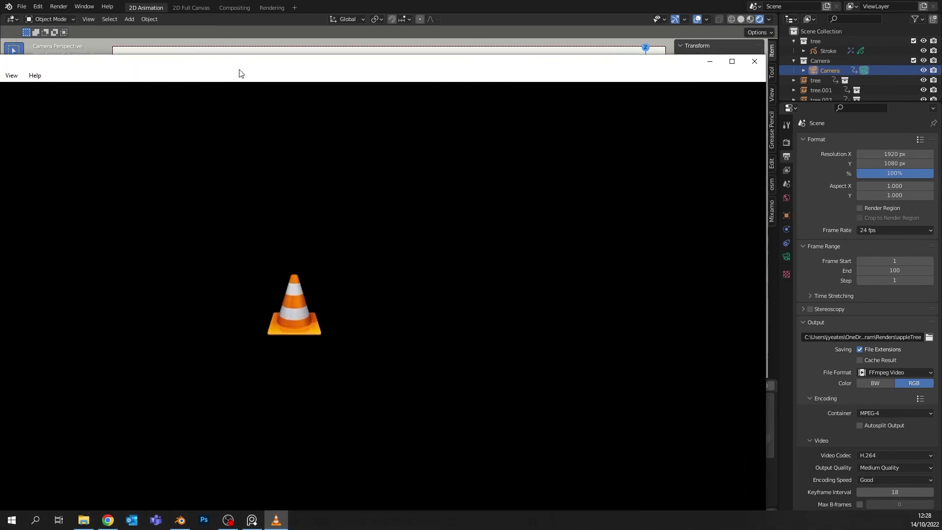
Drag appleTree0001-0100.mp4 onto VLC to play the rendered animation.
{"action": "left_click_drag", "start_coordinate": [238, 74], "coordinate": [368, 6]}
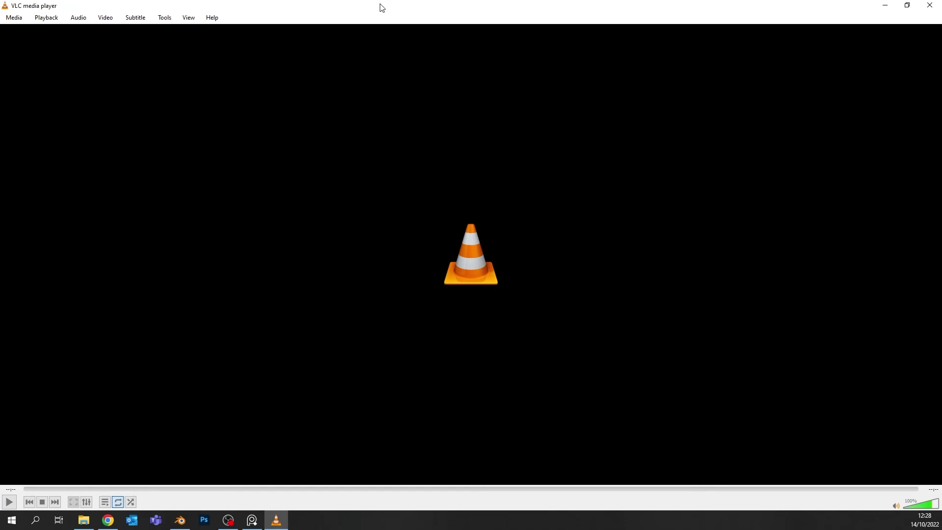